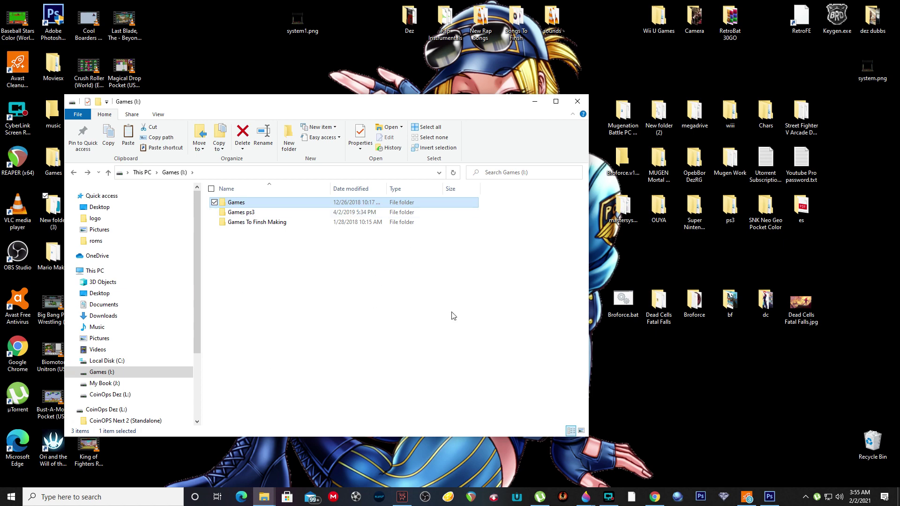
Open the roms folder of the PC Games collection inside Games > Dez CoinOPS Next > collections
double_click(235, 205)
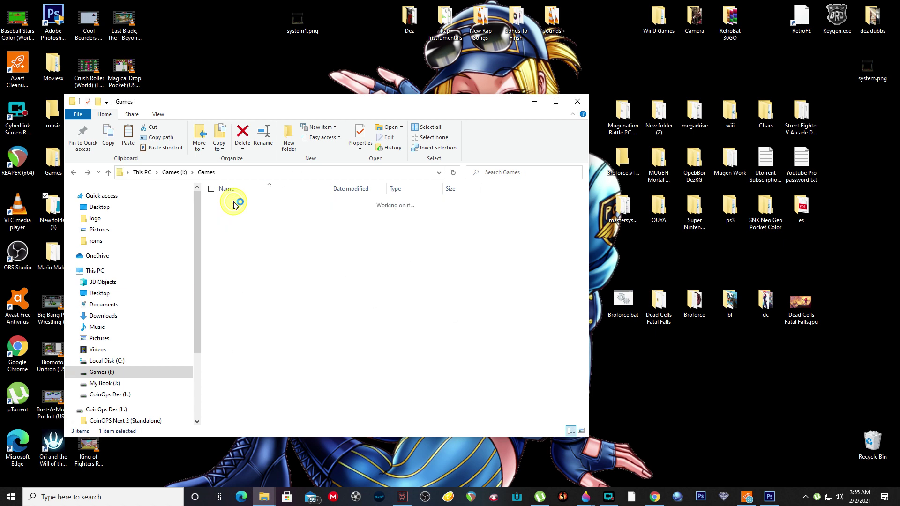
scroll(291, 338, down, 2)
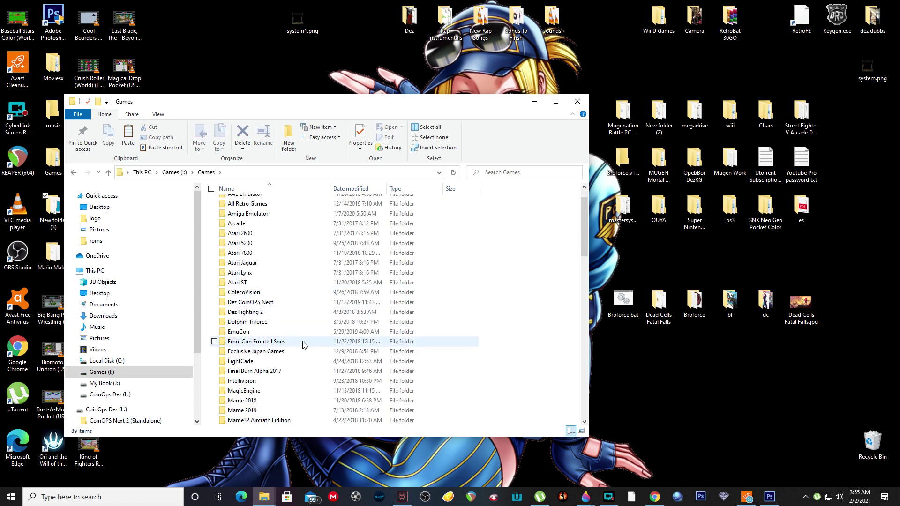
double_click(263, 302)
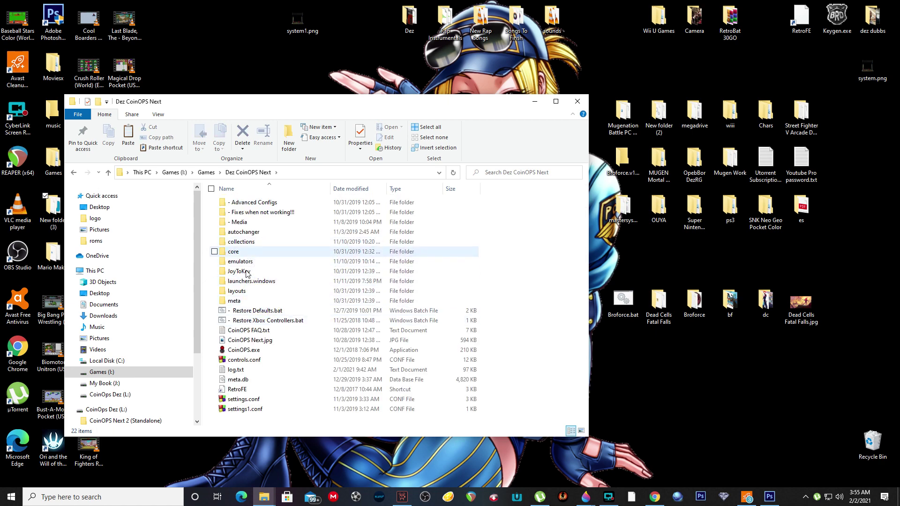
double_click(248, 246)
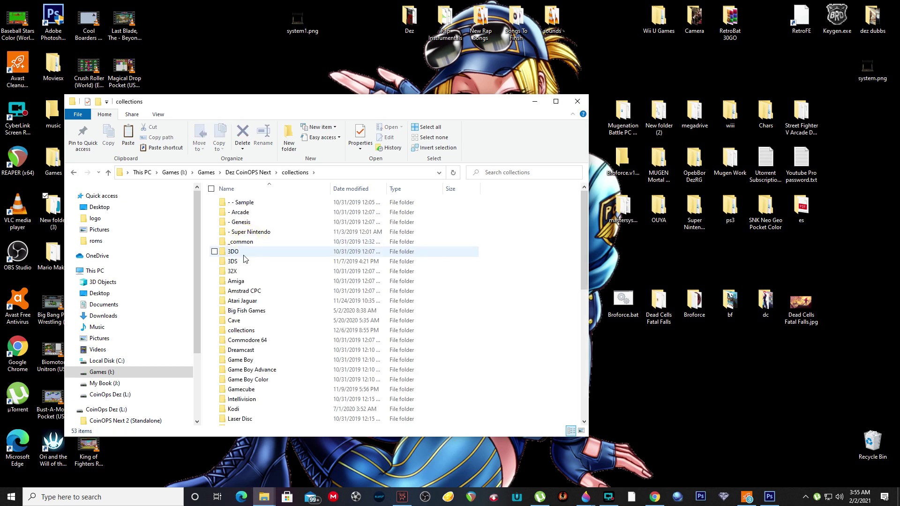
scroll(262, 357, down, 5)
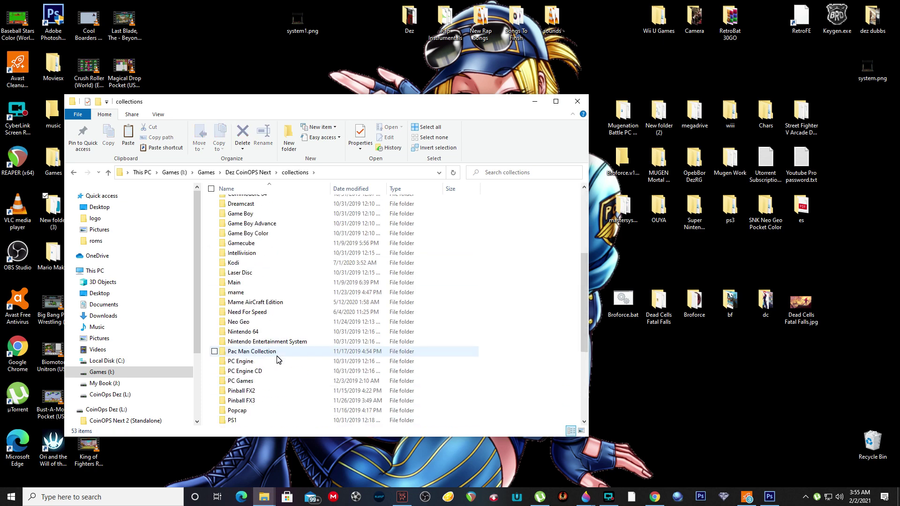
double_click(248, 383)
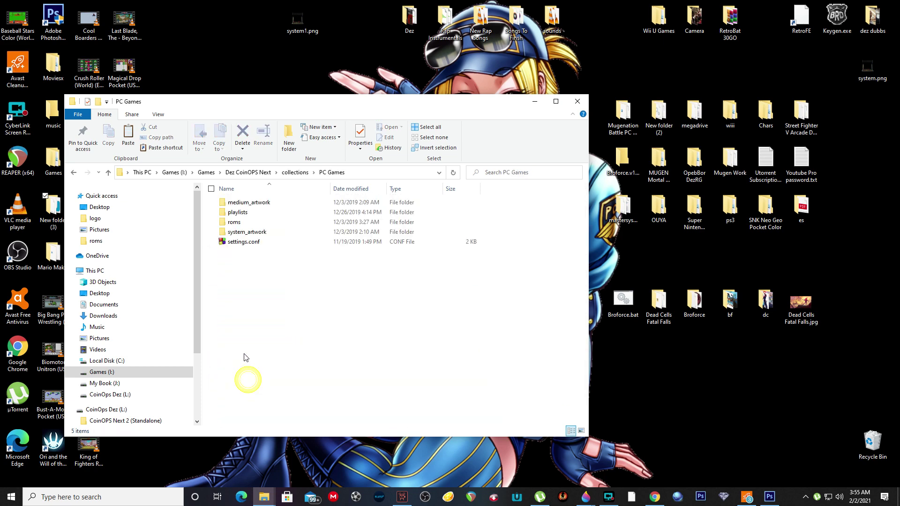
double_click(239, 224)
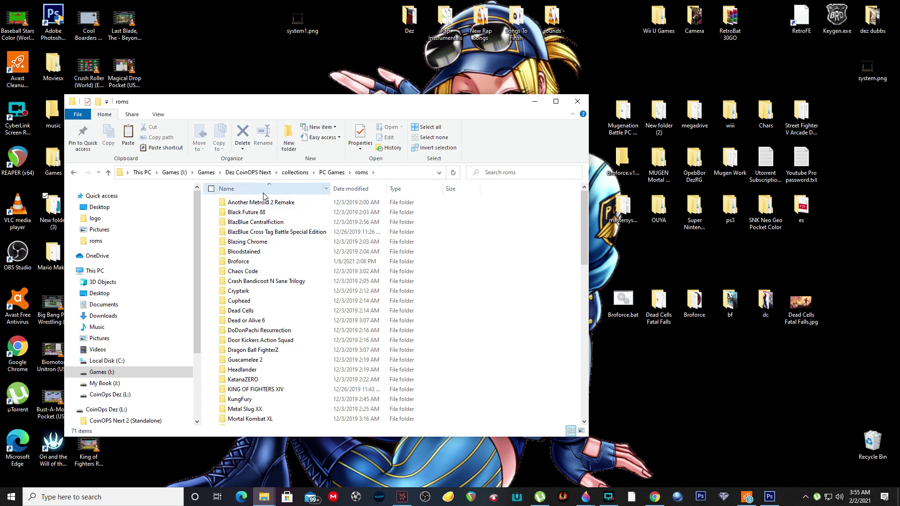
Look through the game folders, their matching batch files and cmd.exe in the roms folder
click(253, 204)
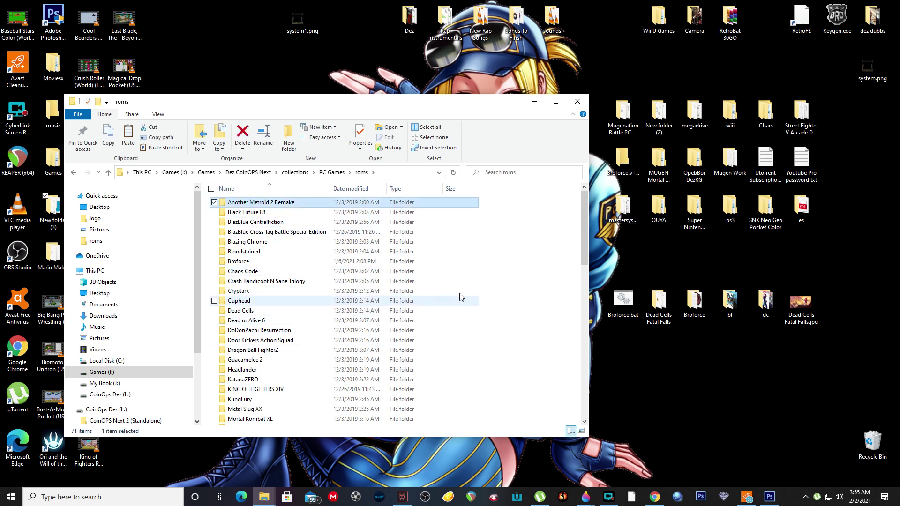
scroll(471, 273, down, 12)
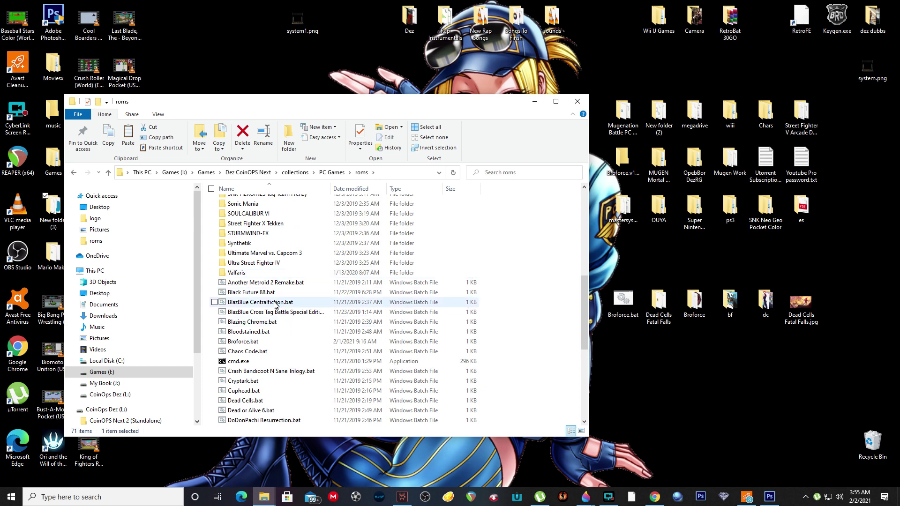
click(275, 306)
scroll(534, 315, down, 4)
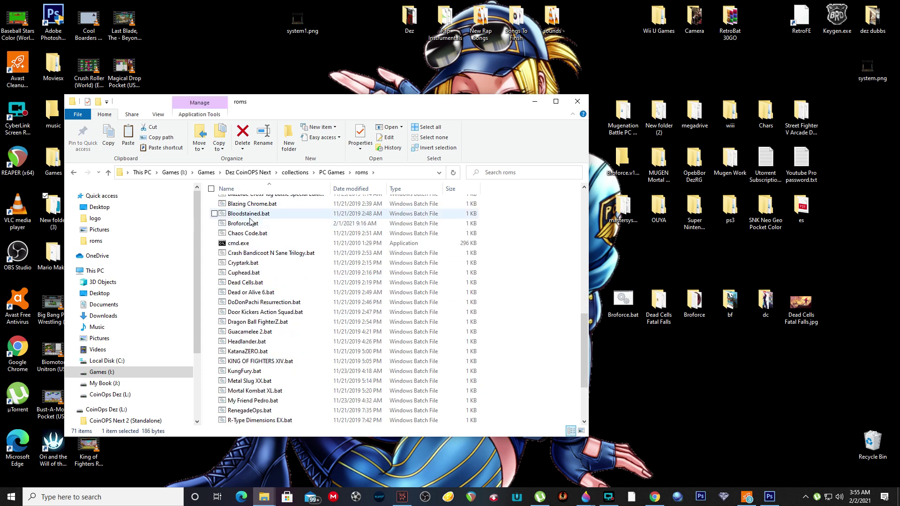
click(233, 245)
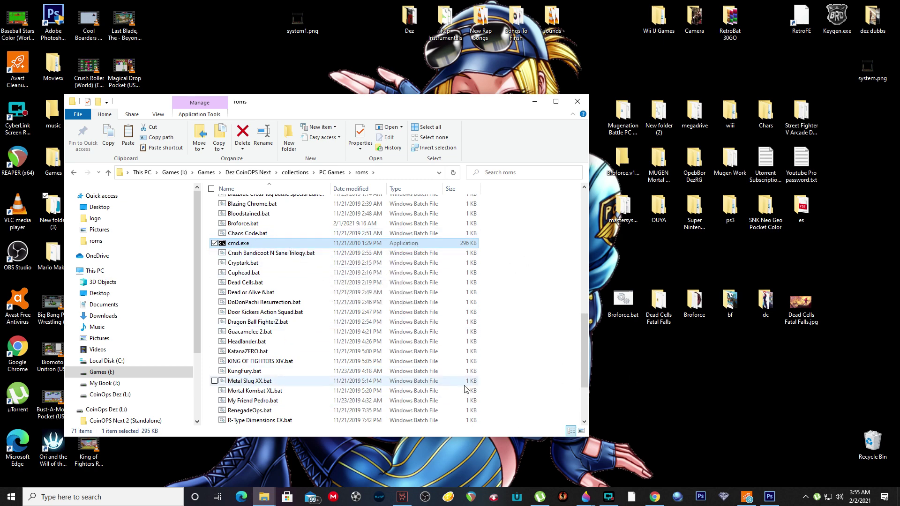
scroll(486, 358, up, 10)
scroll(486, 357, up, 3)
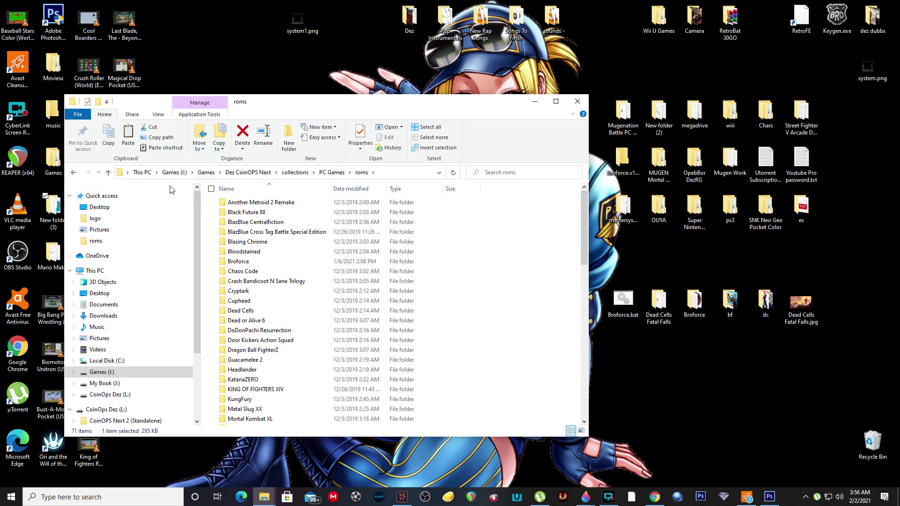
Go back to the PC Games folder and move its window clear of the Broforce.bat and Dead Cells files on the desktop
click(74, 174)
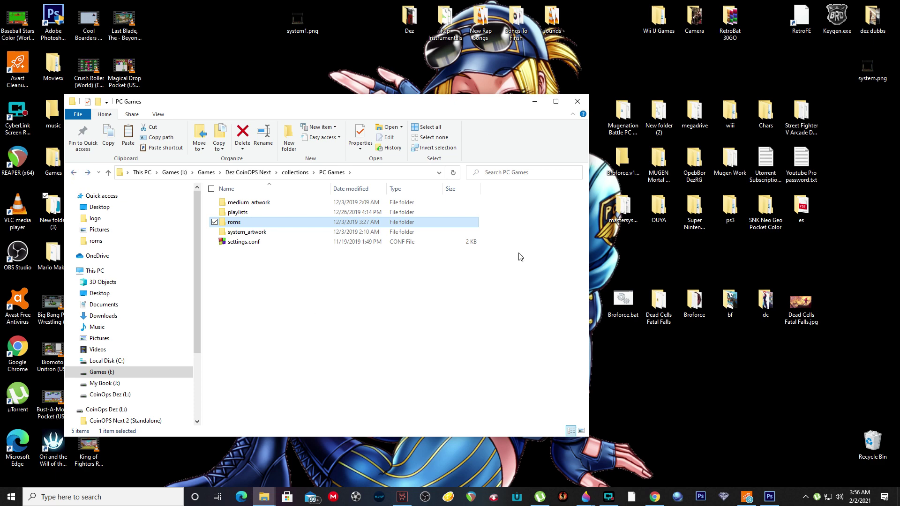
drag(322, 111, 271, 52)
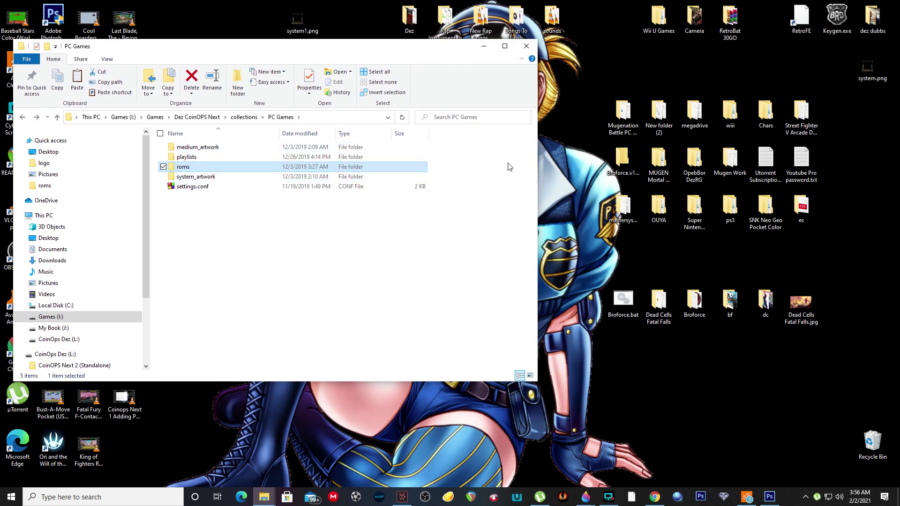
click(629, 305)
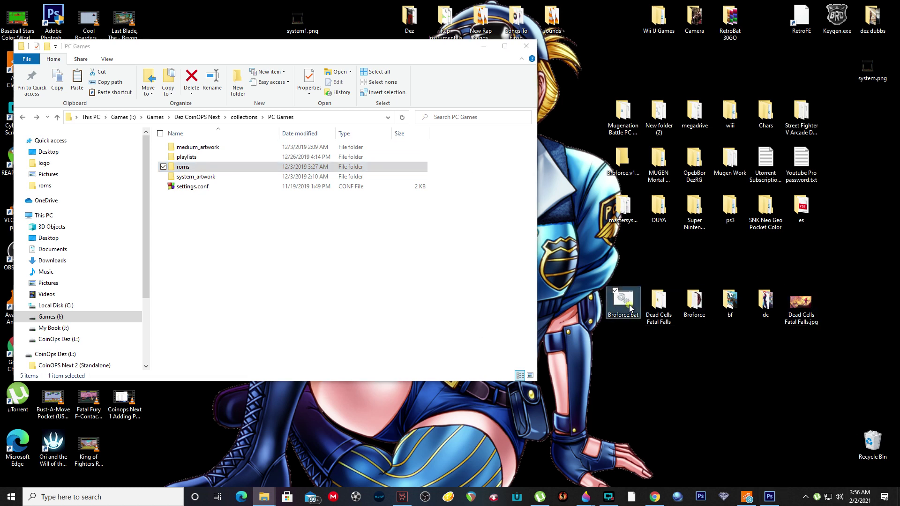
Check the contents of the Dead Cells Fatal Falls folder on the desktop and close it
click(658, 322)
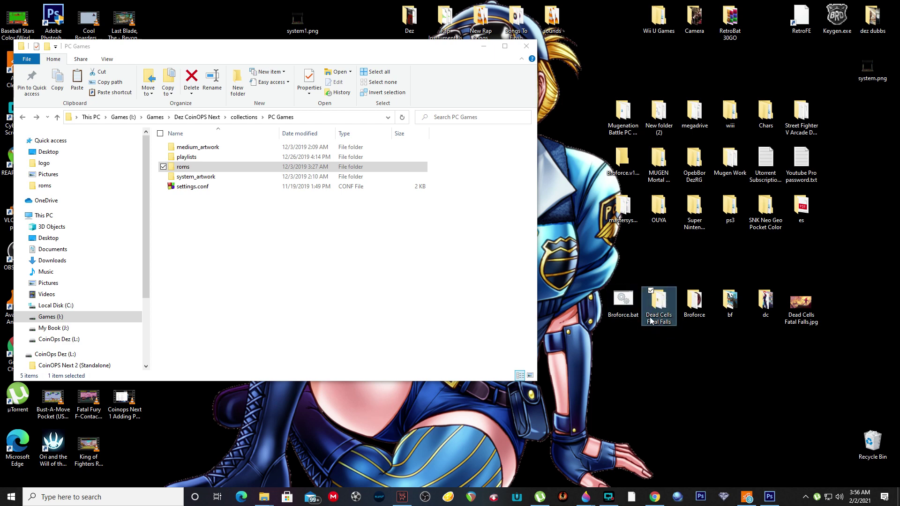
double_click(650, 318)
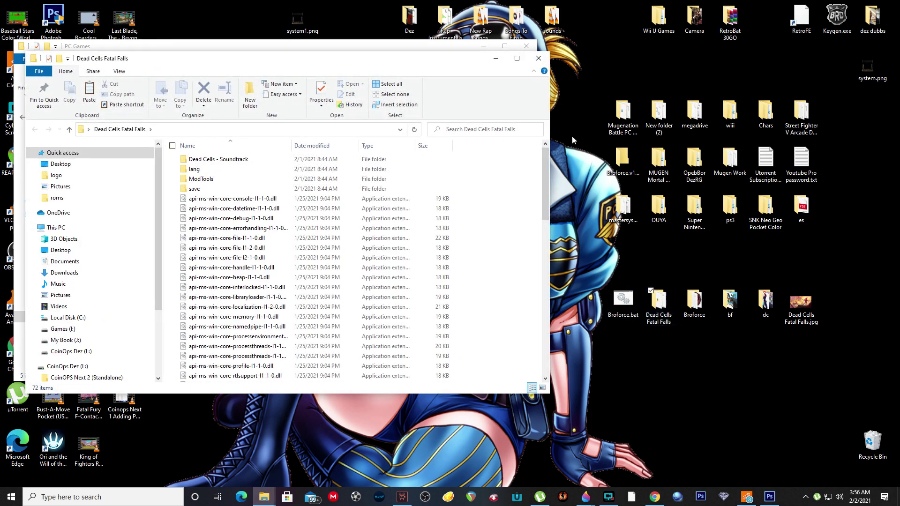
click(538, 59)
Rename Broforce.bat on the desktop to Dead Cells Fatal Falls.bat, reusing the name copied from the game's folder
click(661, 318)
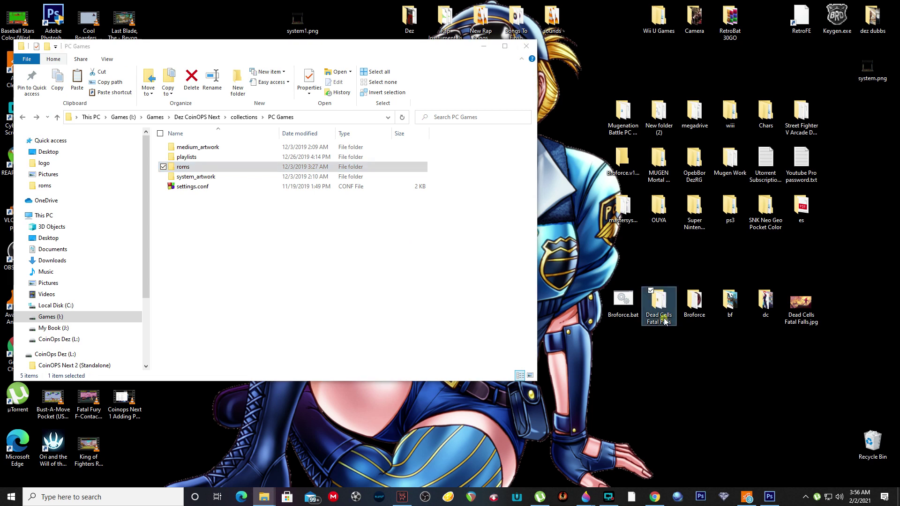
right_click(666, 319)
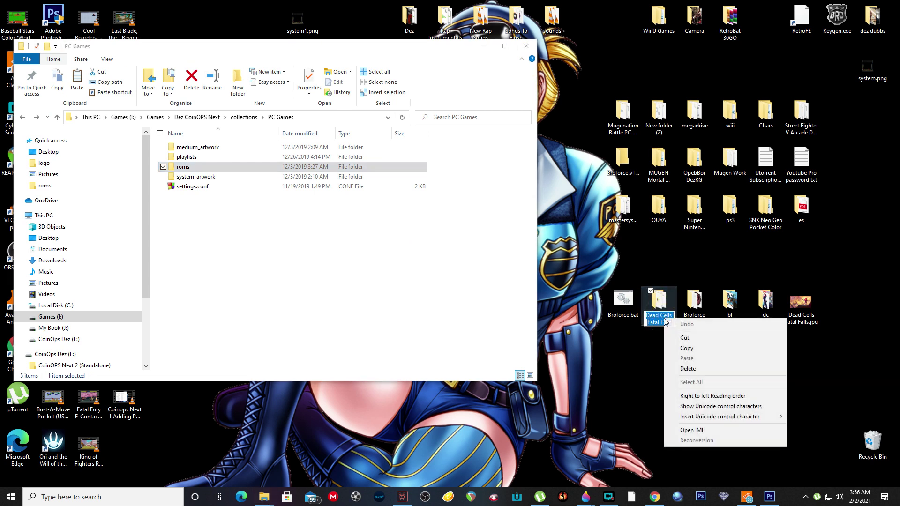
click(694, 349)
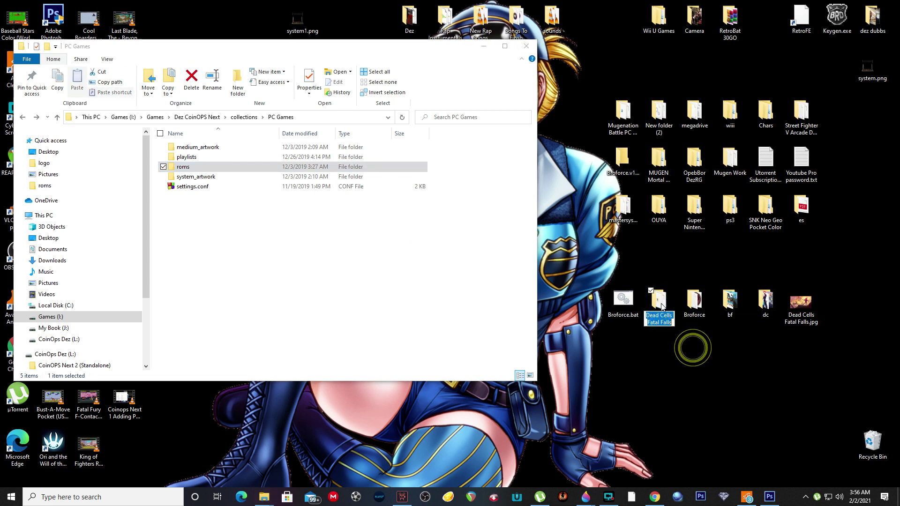
click(617, 314)
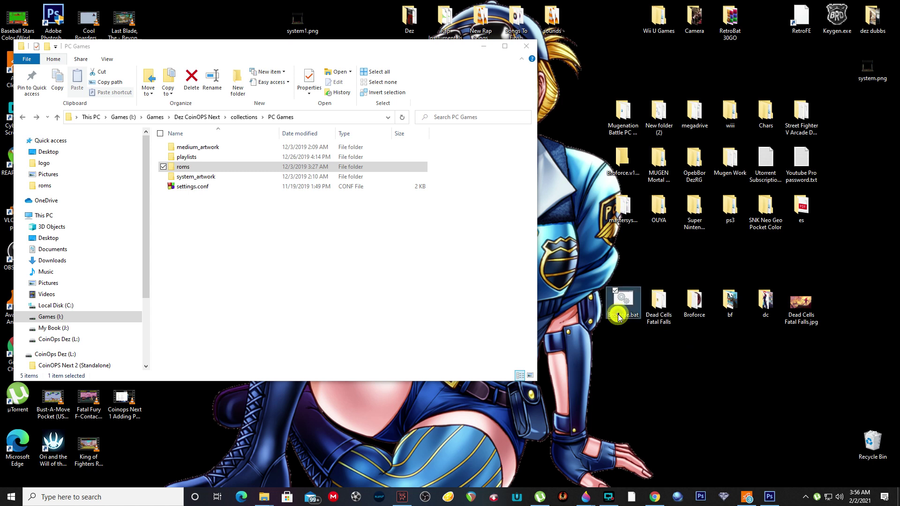
click(617, 314)
right_click(619, 314)
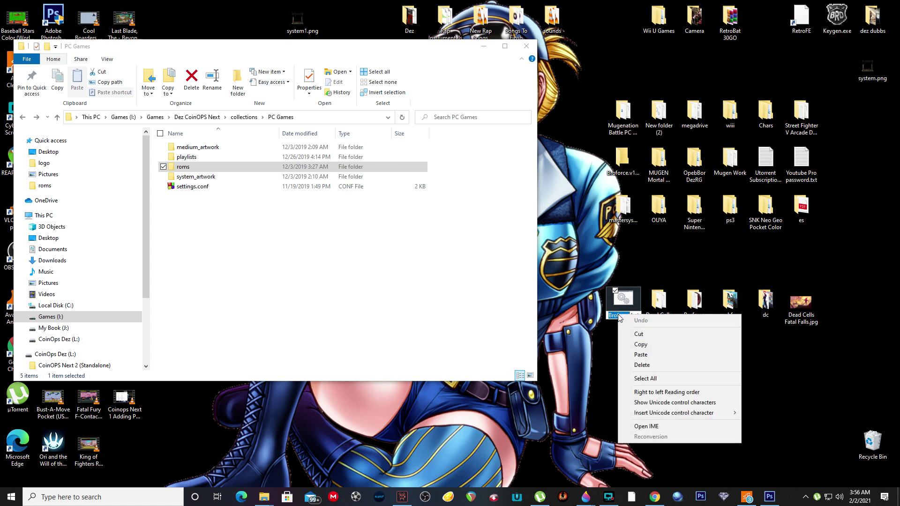
click(650, 357)
click(708, 363)
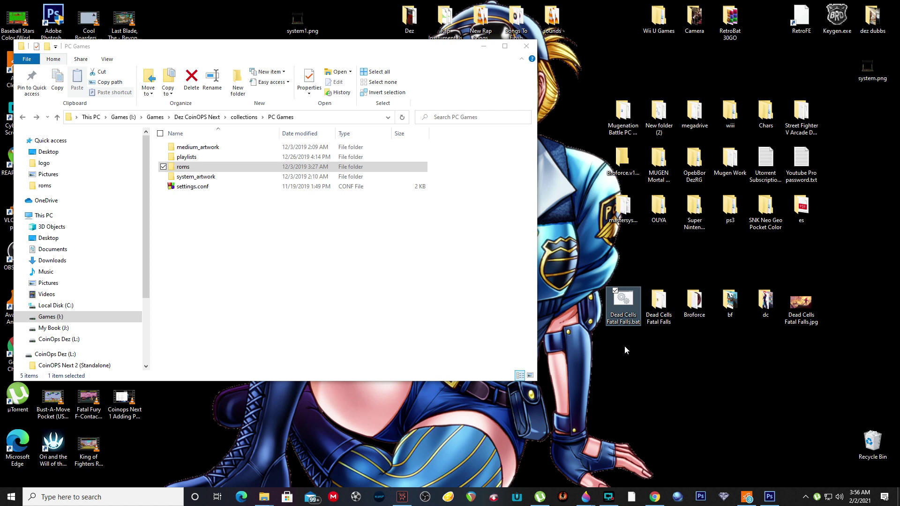
Open Dead Cells Fatal Falls.bat for editing and set GAMEPATH to \Dead Cells Fatal Falls\
right_click(620, 297)
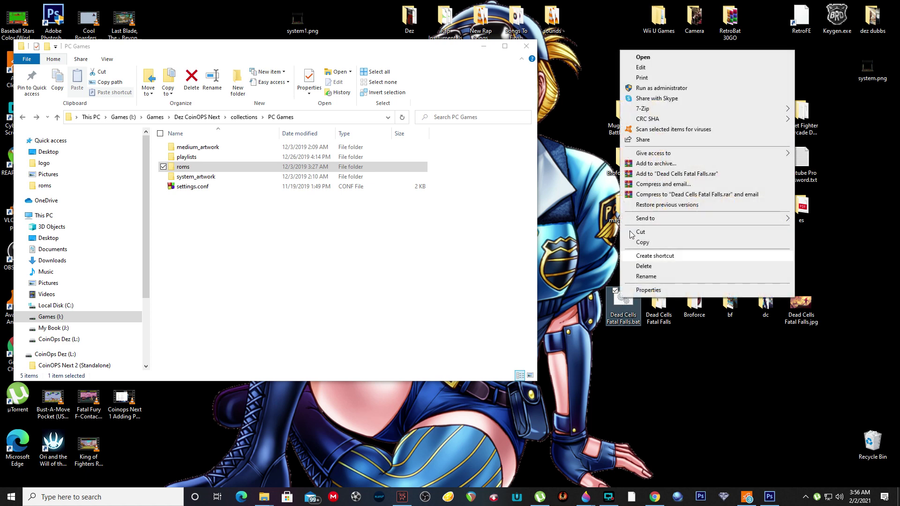
click(642, 69)
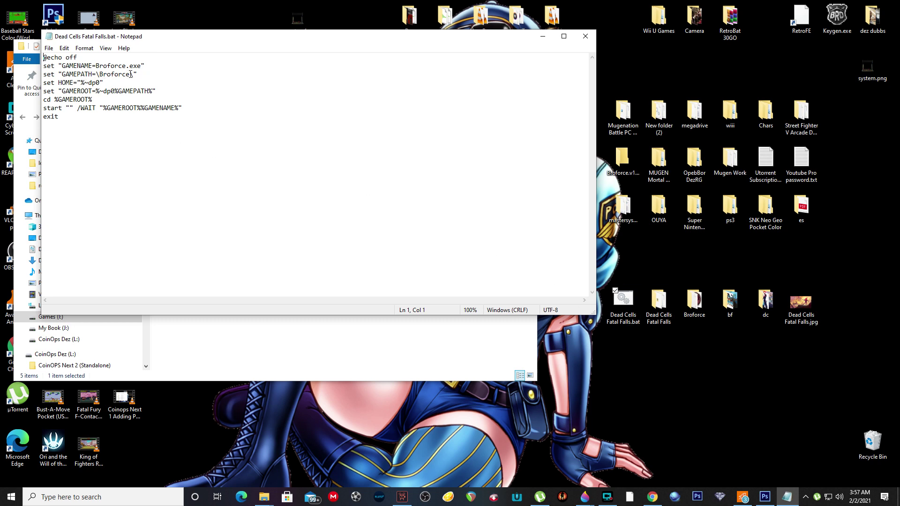
drag(130, 74, 101, 77)
right_click(104, 70)
click(141, 114)
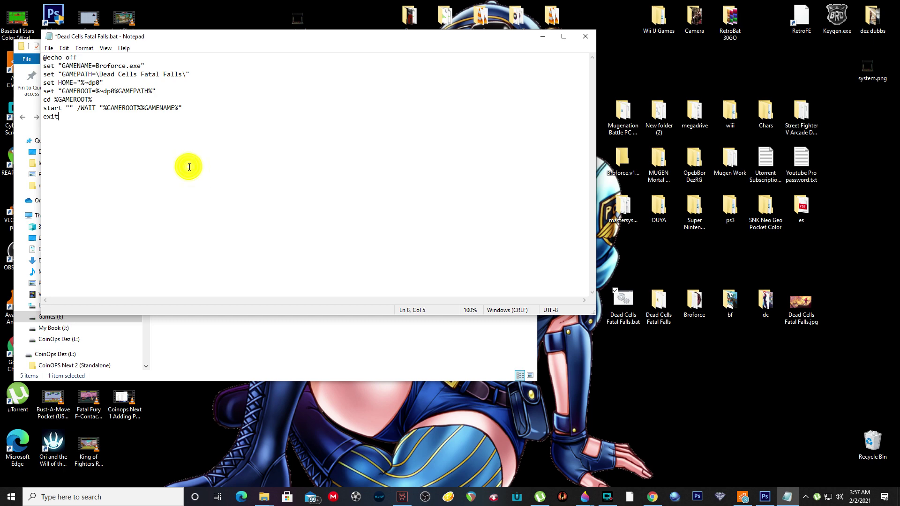
Copy the base name of deadcells.exe from the Dead Cells Fatal Falls folder without renaming the file, and close the folder
double_click(658, 308)
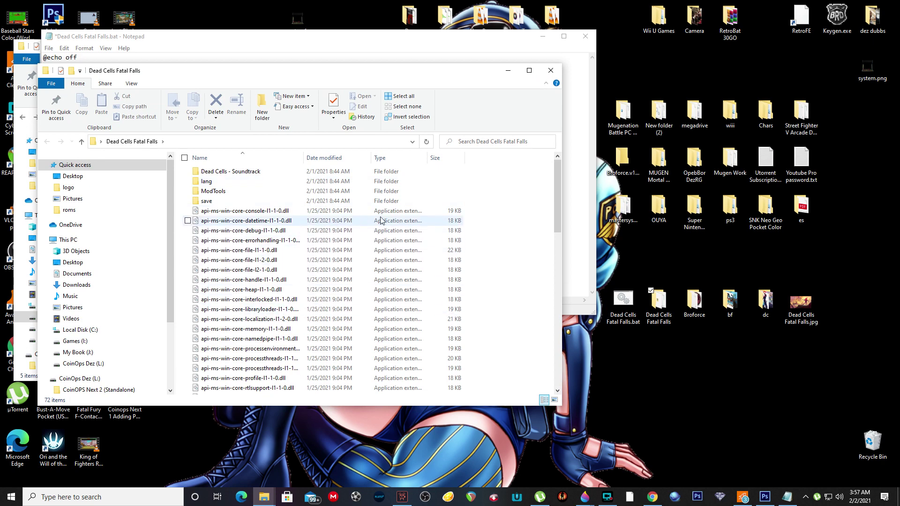
scroll(363, 239, down, 15)
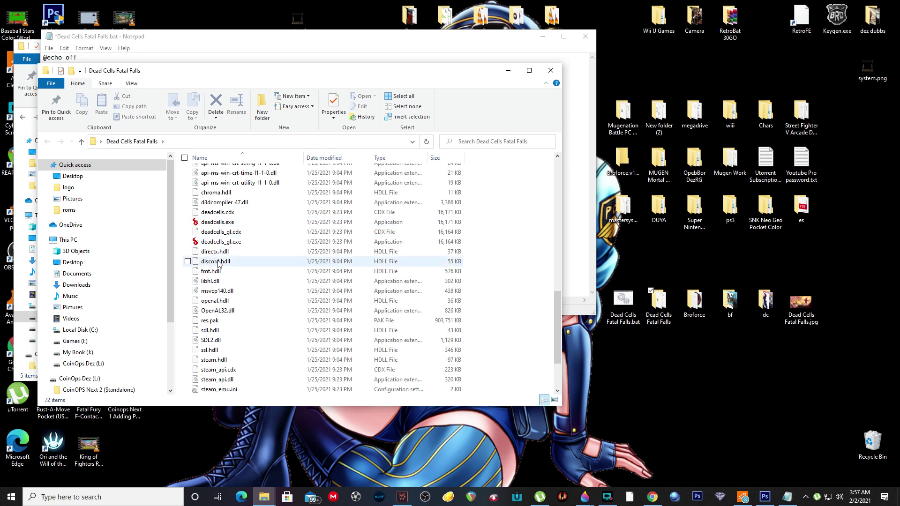
click(214, 223)
click(215, 223)
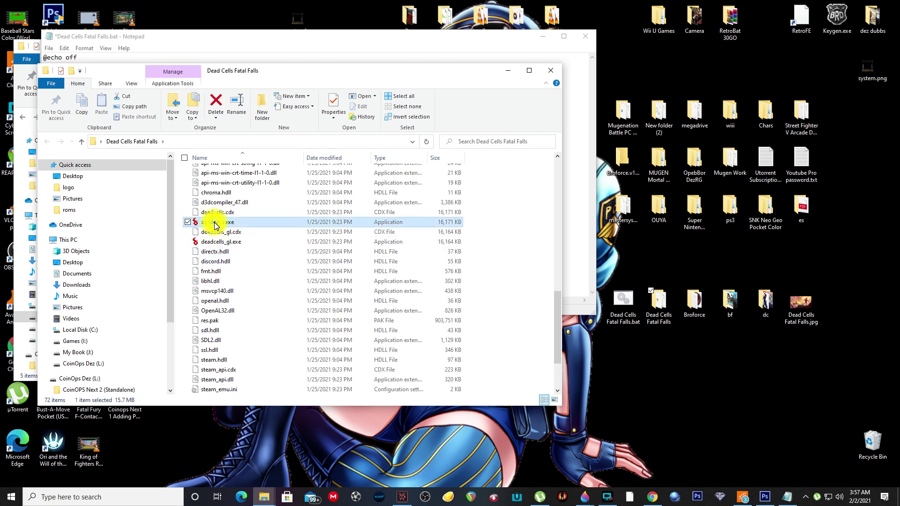
right_click(215, 223)
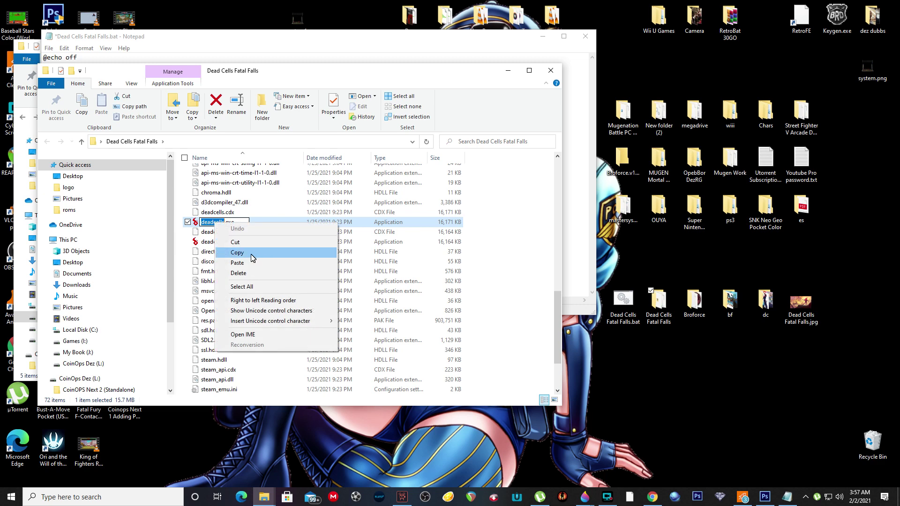
click(238, 253)
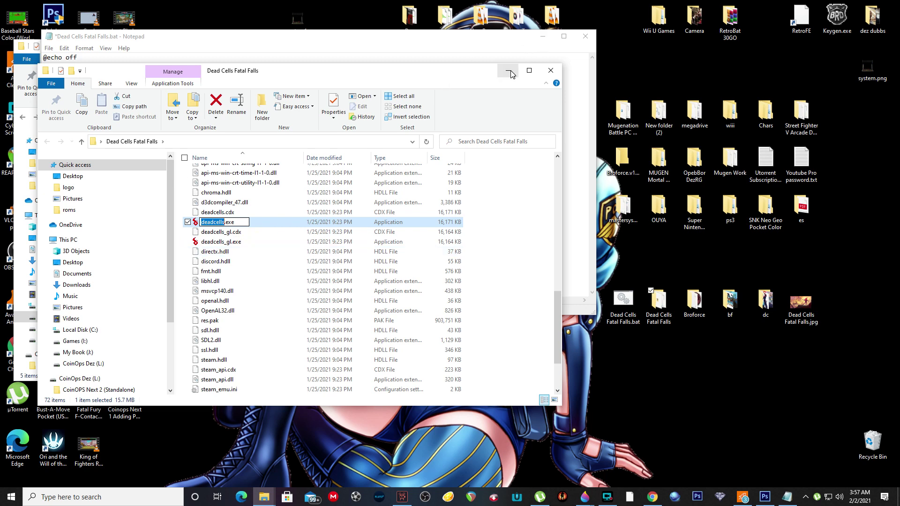
click(548, 71)
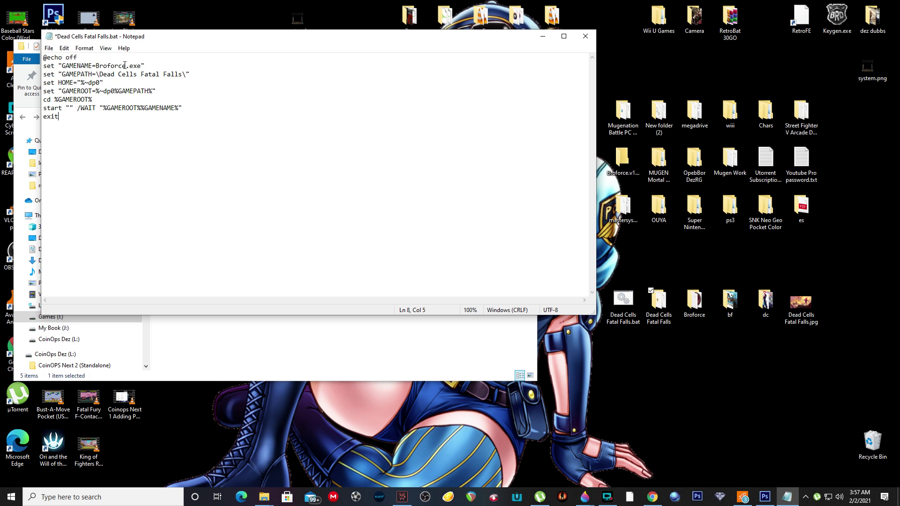
Replace Broforce with the copied name deadcells in the GAMENAME line, then save and close Dead Cells Fatal Falls.bat
drag(126, 65, 100, 66)
right_click(102, 64)
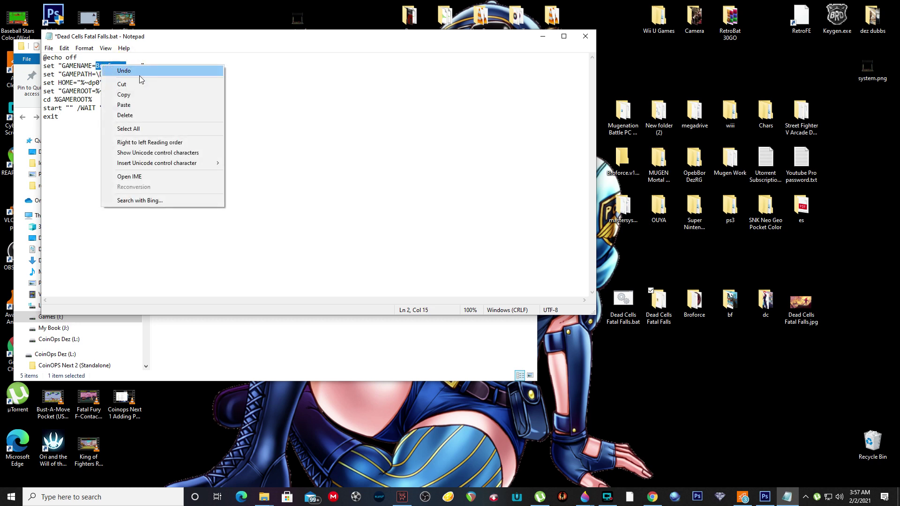
click(141, 105)
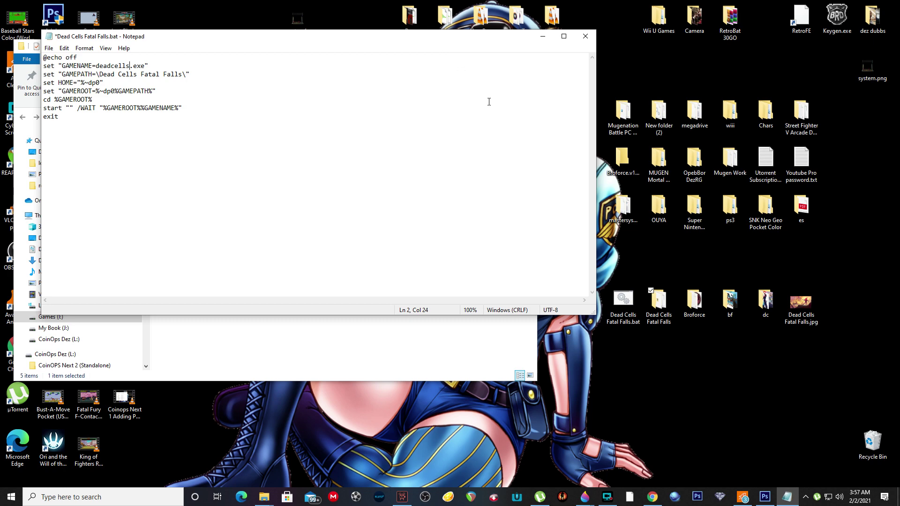
click(585, 36)
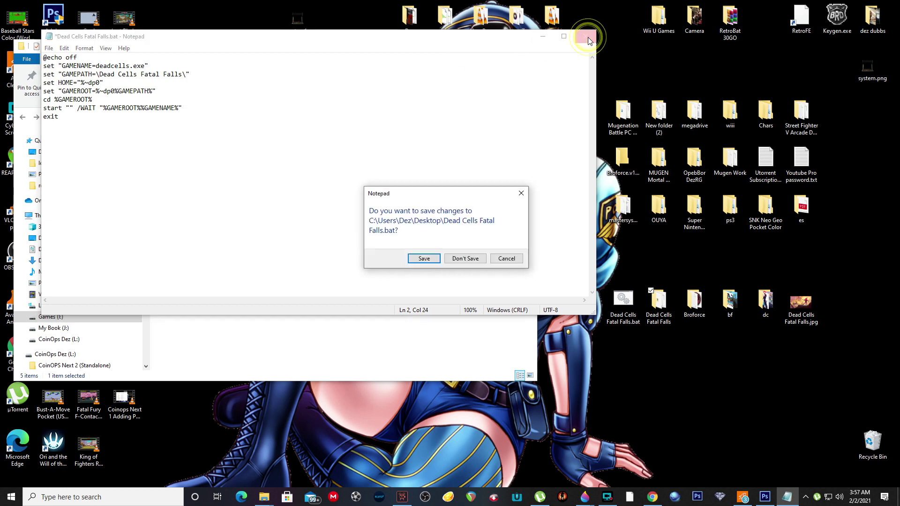
click(434, 264)
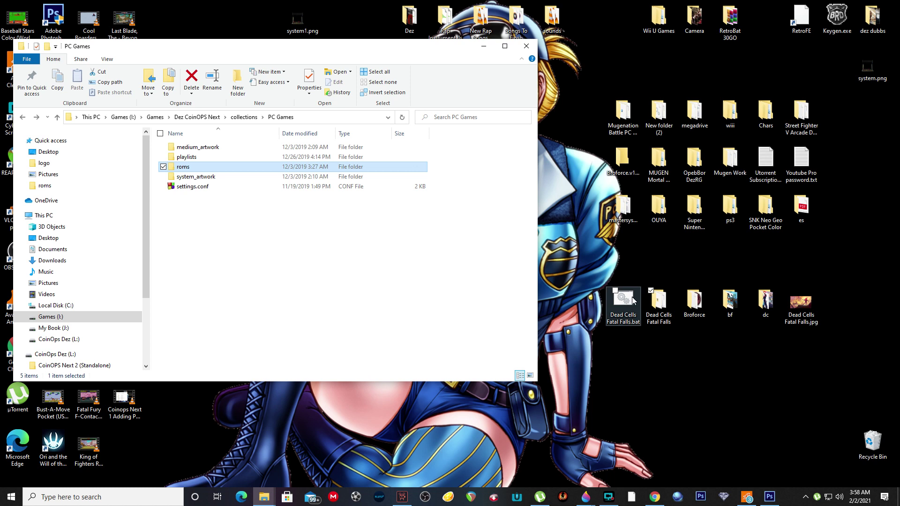
Copy Dead Cells Fatal Falls.bat and the Dead Cells Fatal Falls folder from the desktop into the PC Games roms folder
drag(631, 301, 189, 167)
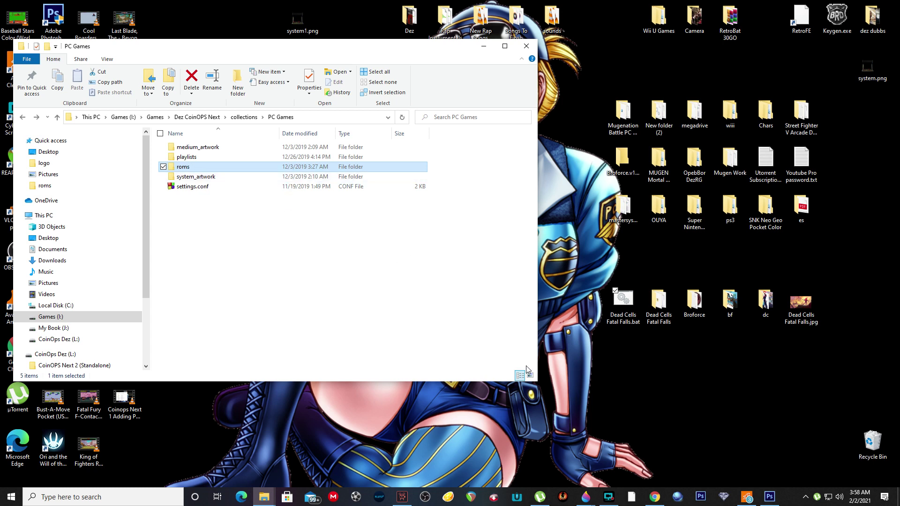
drag(662, 302, 189, 168)
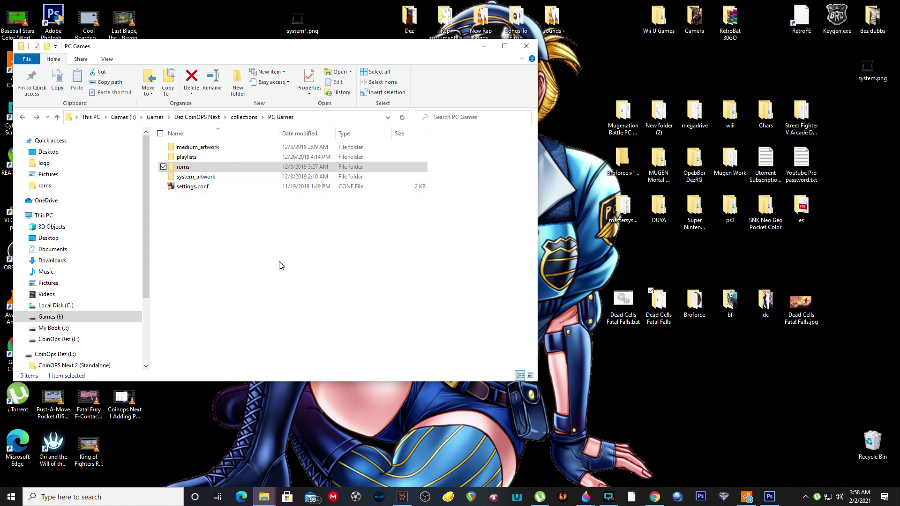
click(182, 167)
Copy Dead Cells Fatal Falls.png from the desktop's dc folder into the PC Games medium_artwork logo folder, replacing the existing file
double_click(200, 148)
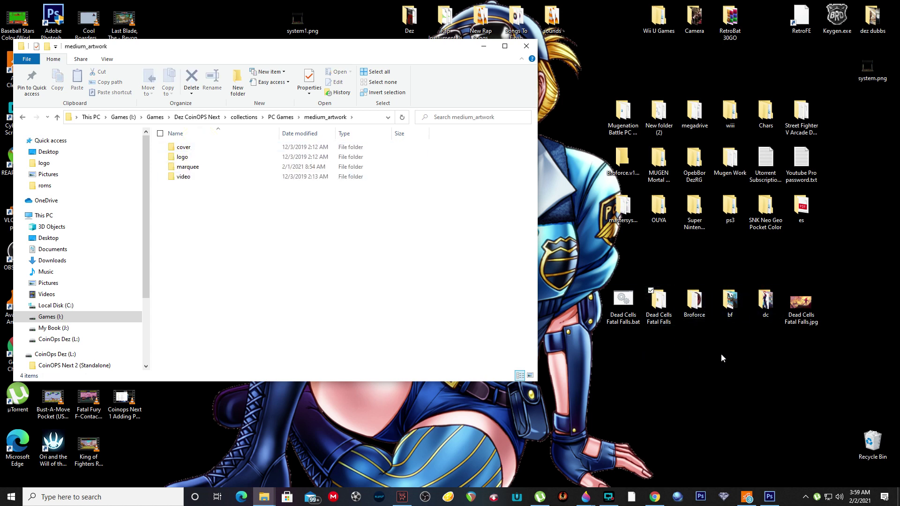
click(768, 307)
double_click(768, 307)
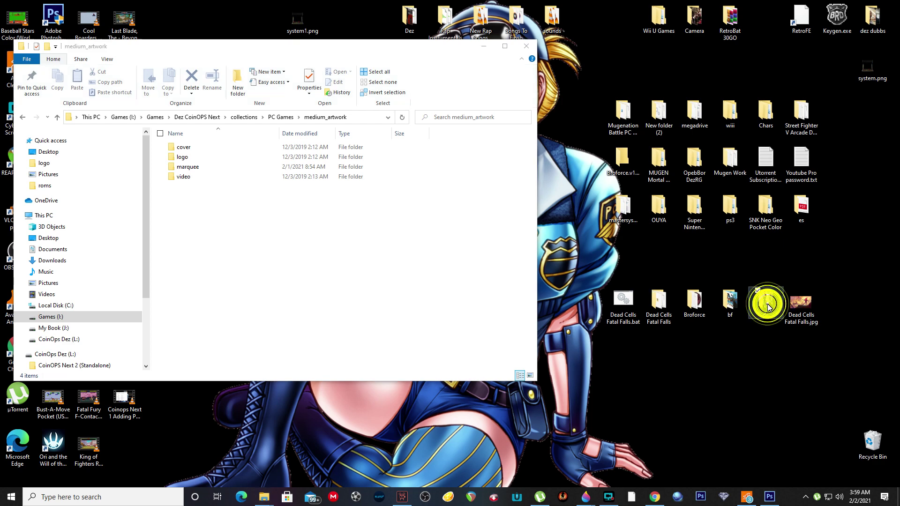
drag(238, 88, 545, 121)
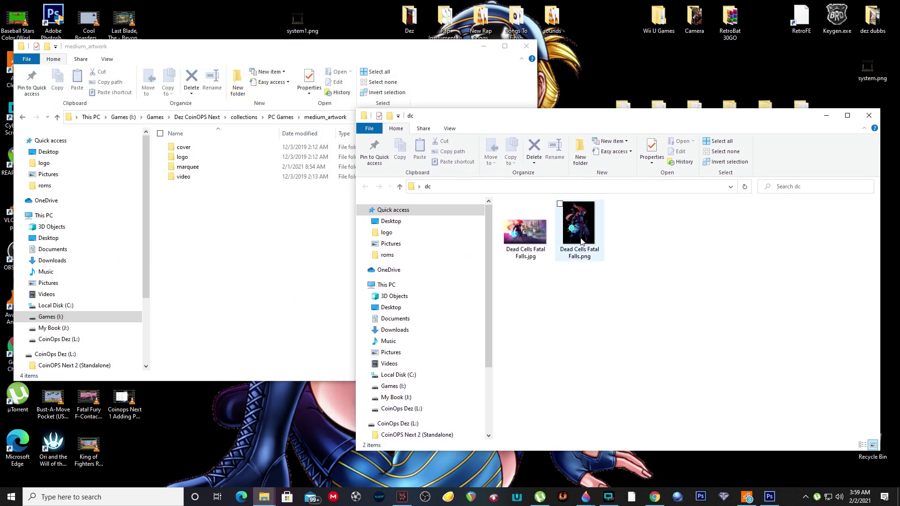
drag(582, 233, 195, 159)
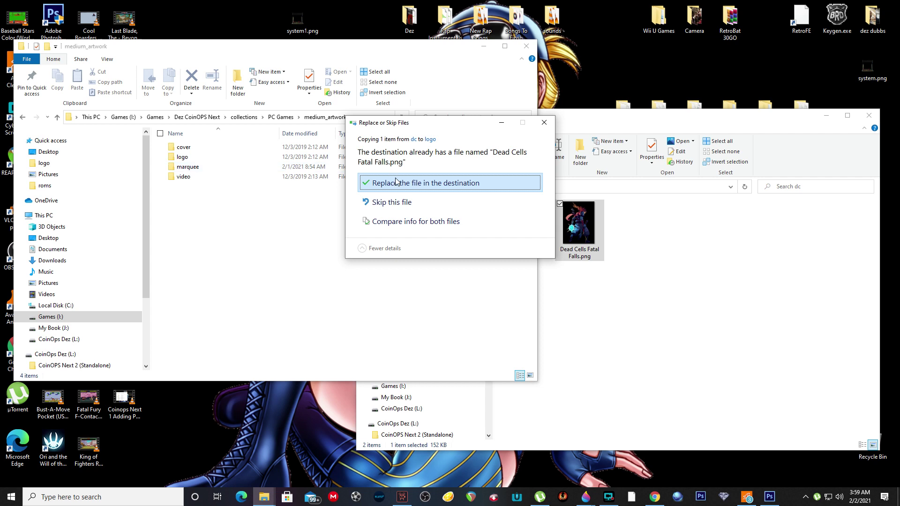
click(396, 184)
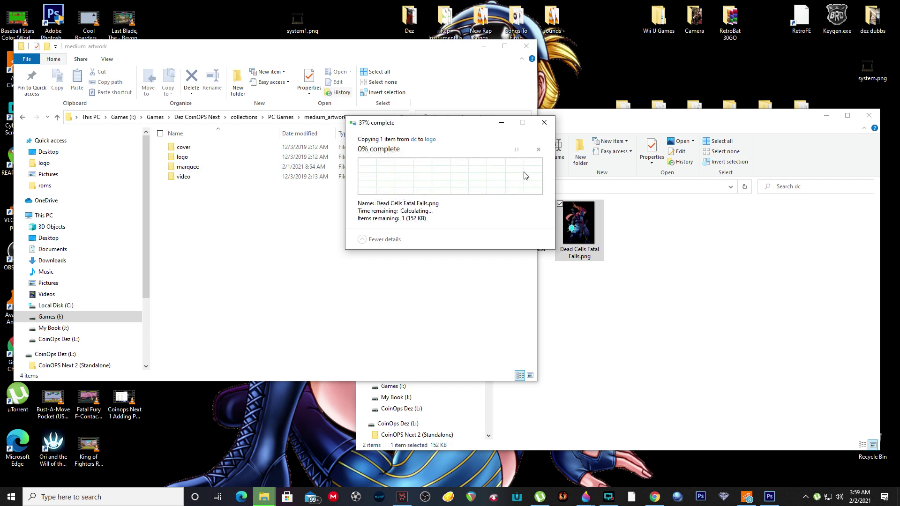
Copy Dead Cells Fatal Falls.jpg from the dc folder into the medium_artwork cover folder, replacing the existing file
click(602, 121)
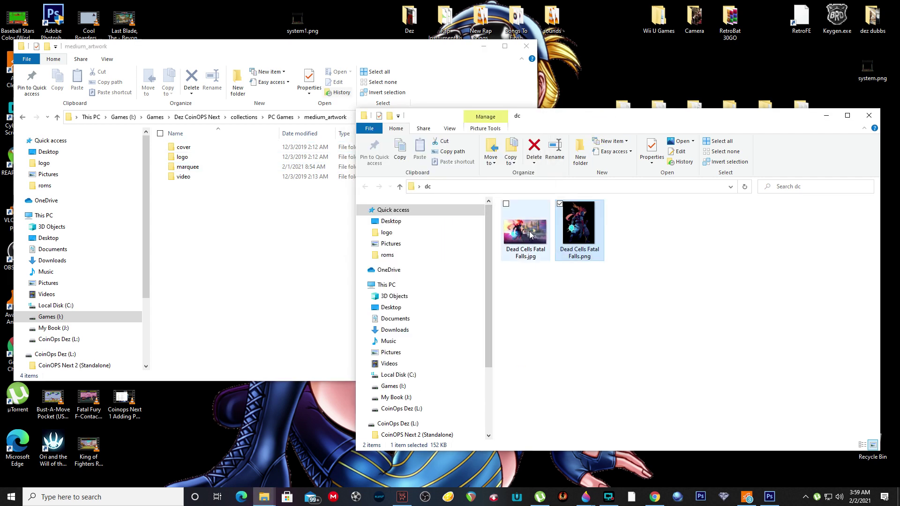
drag(529, 230, 200, 150)
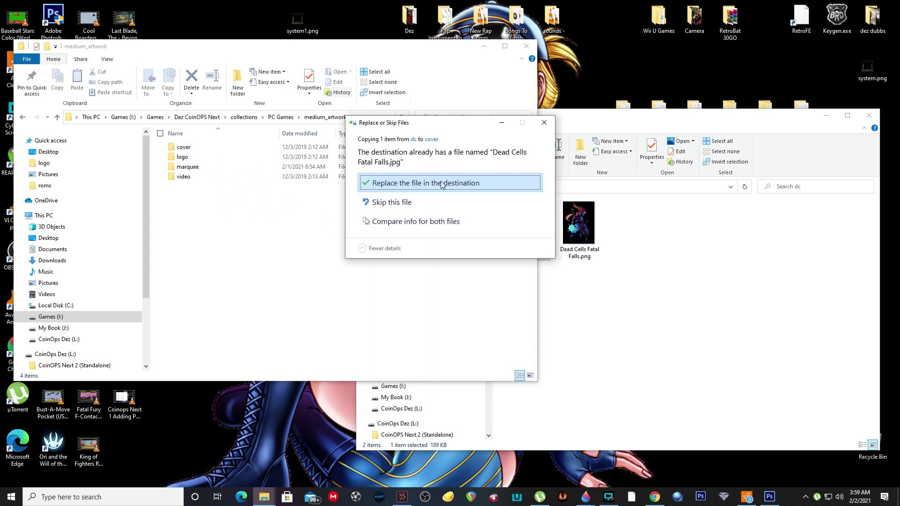
click(439, 185)
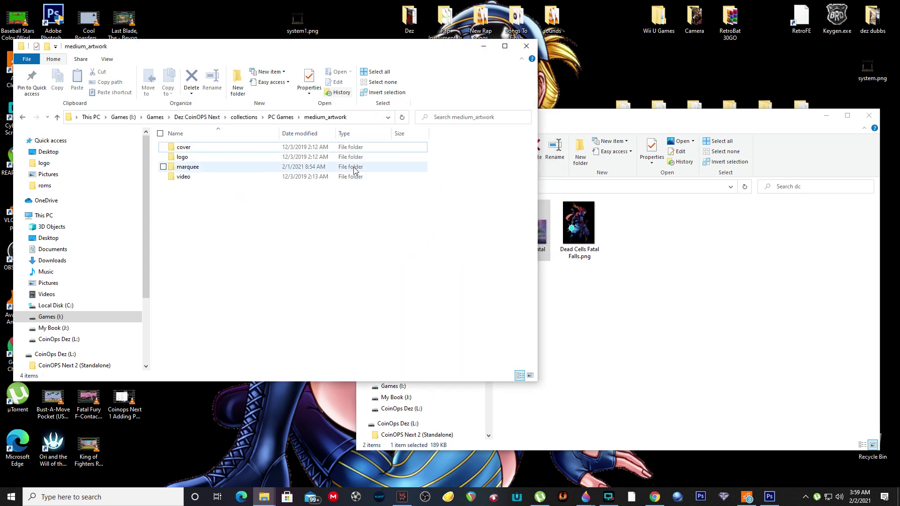
Close the dc folder and copy the desktop's Dead Cells Fatal Falls.jpg into the marquee folder, replacing the existing file
drag(739, 115, 624, 131)
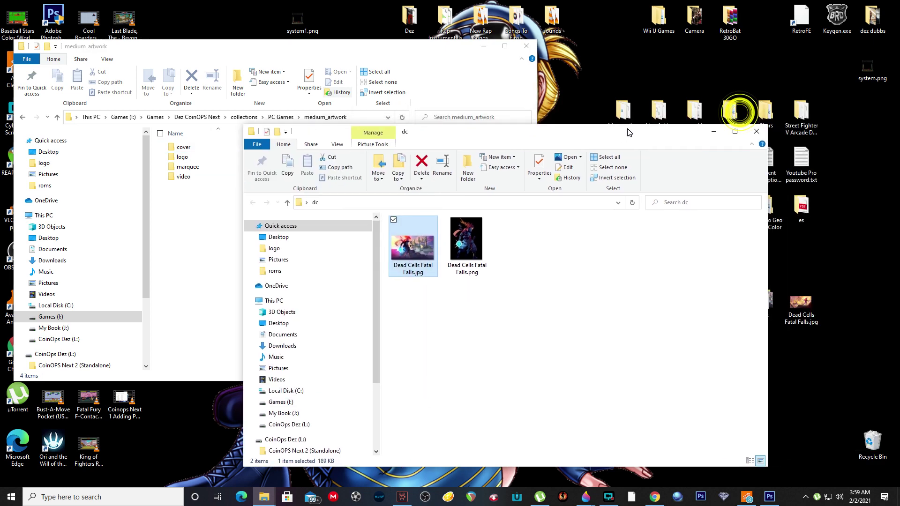
click(752, 130)
drag(804, 303, 190, 168)
click(378, 183)
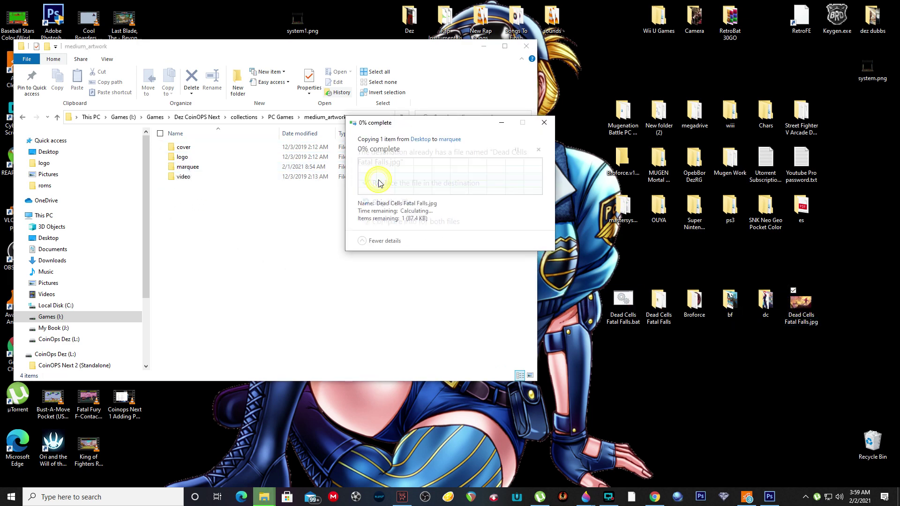
Go back to the Dez CoinOPS Next folder and launch CoinOPS.exe
click(22, 118)
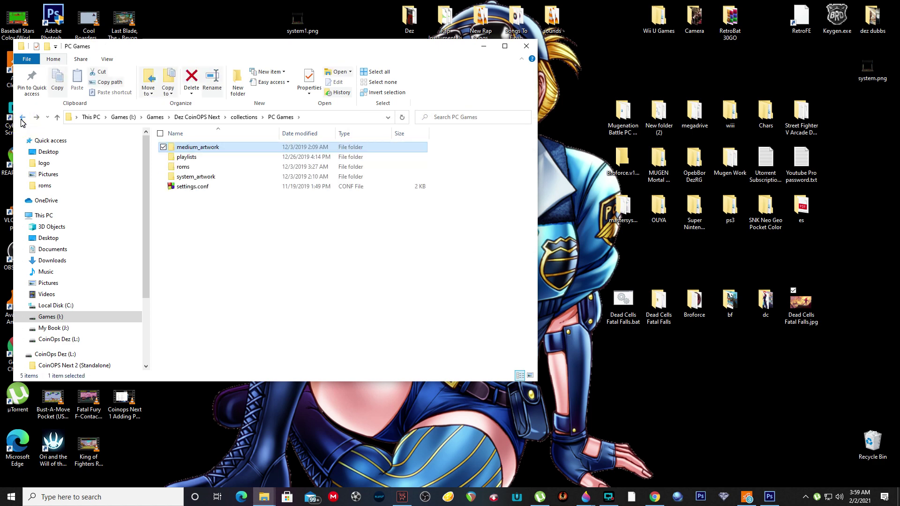
click(22, 118)
click(22, 120)
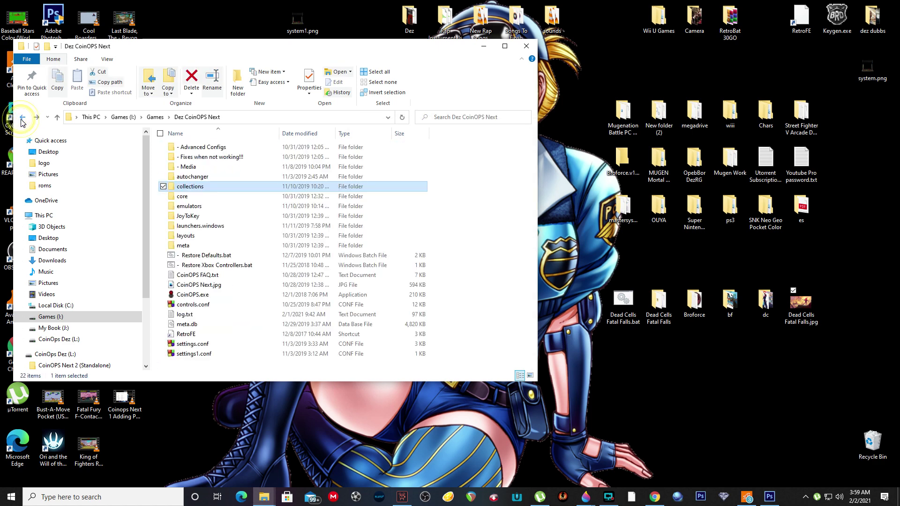
click(187, 298)
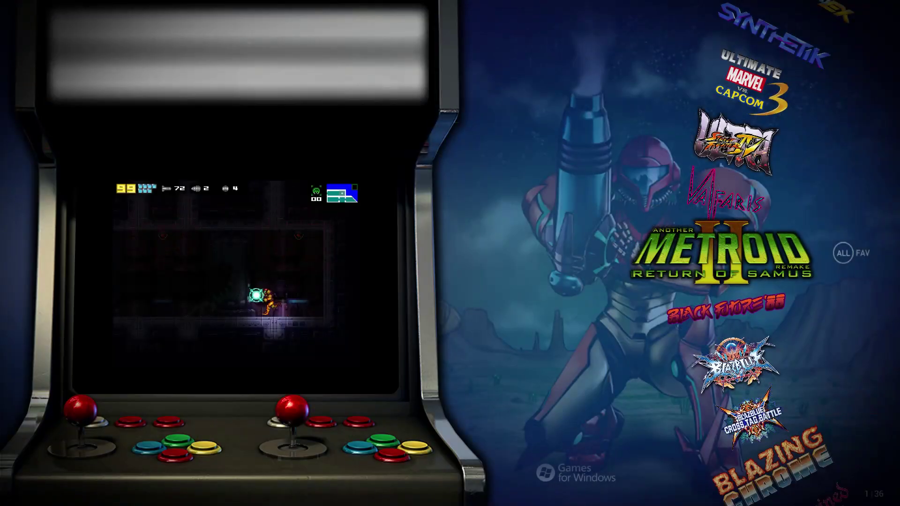
Browse the PC games wheel to the Dead Cells Fatal Falls entry to check its artwork, and return to the CoinOPS folder
key(Down)
key(Down)
key(Down)
key(Down)
key(Down)
key(Down)
key(Down)
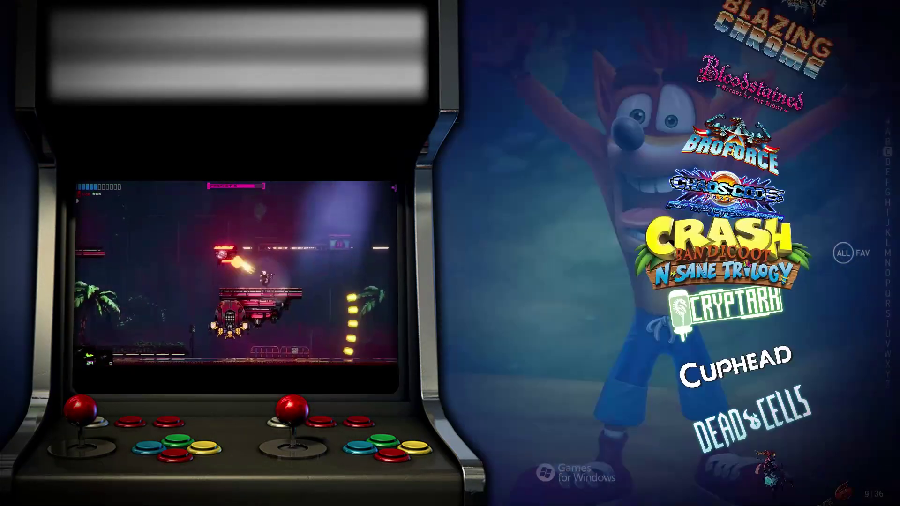
key(Down)
key(Down)
key(Down)
key(Down)
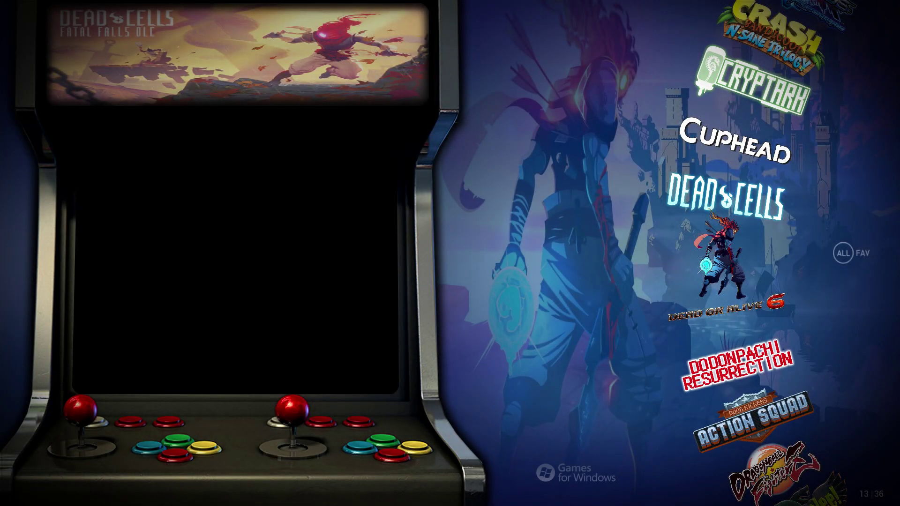
key(Return)
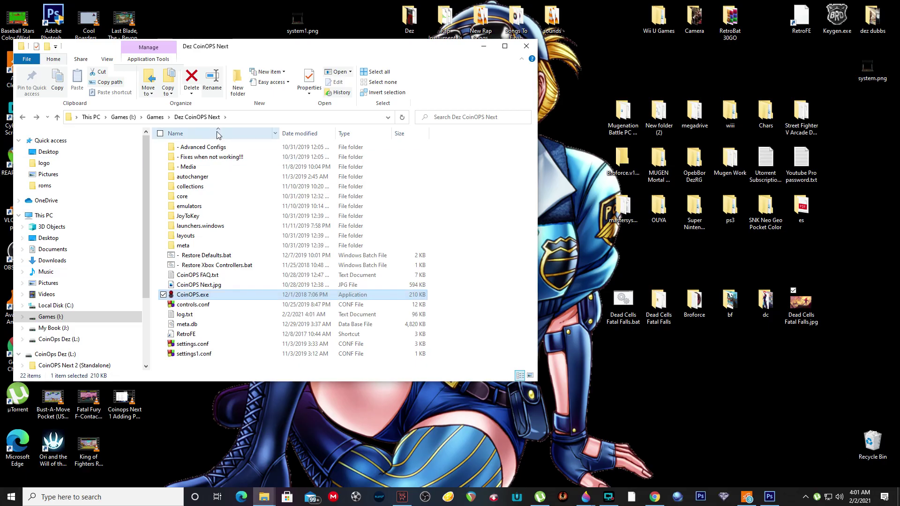
Open the Mortal Kombat XL game folder inside the roms folder of the PC Games collection
double_click(193, 186)
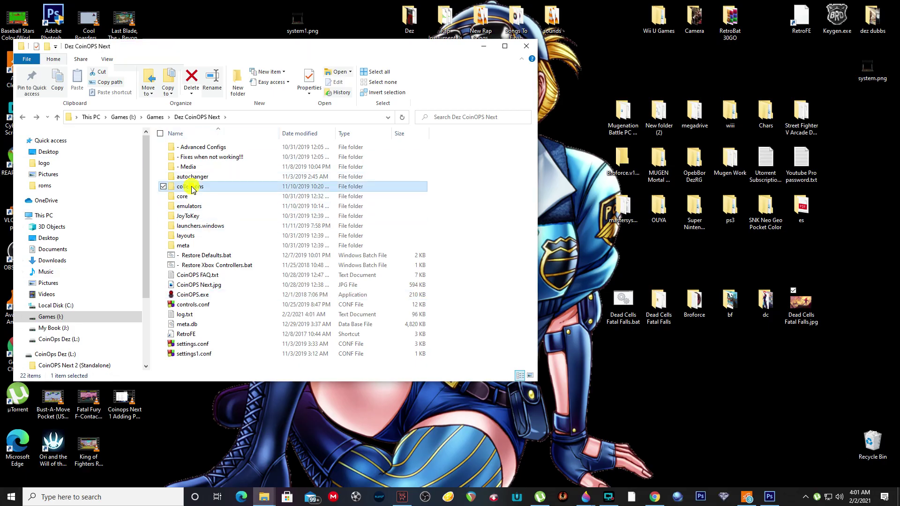
scroll(223, 257, down, 5)
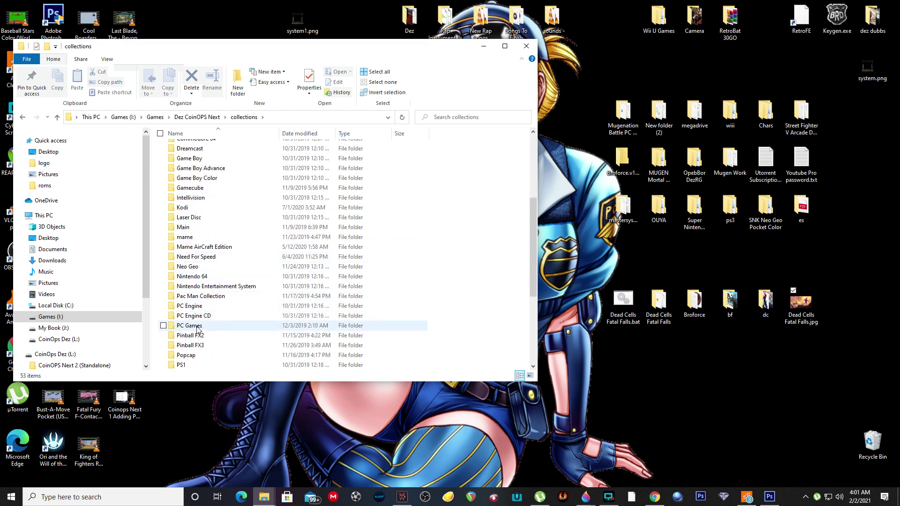
double_click(197, 327)
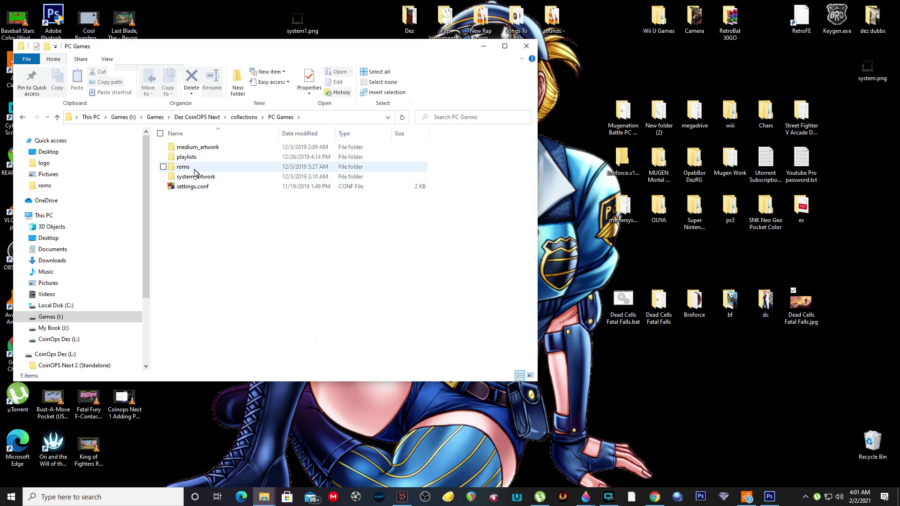
double_click(195, 171)
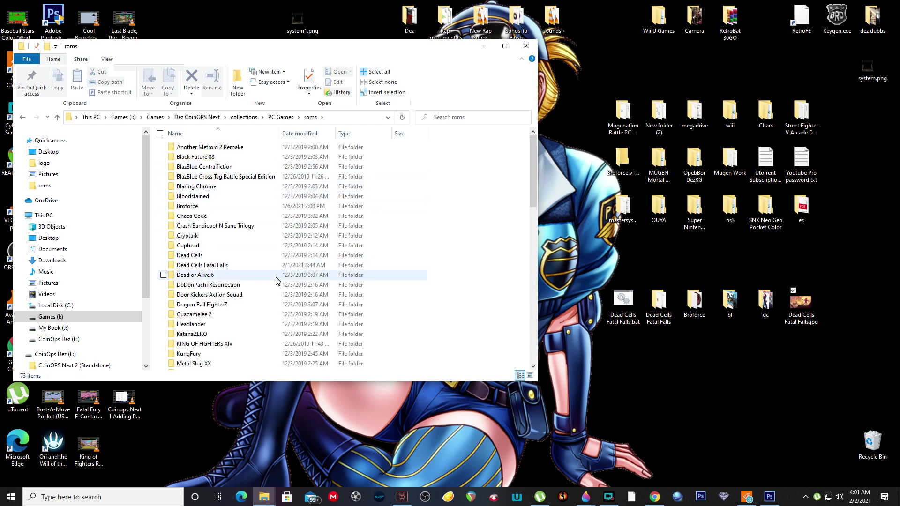
scroll(276, 281, down, 2)
click(204, 316)
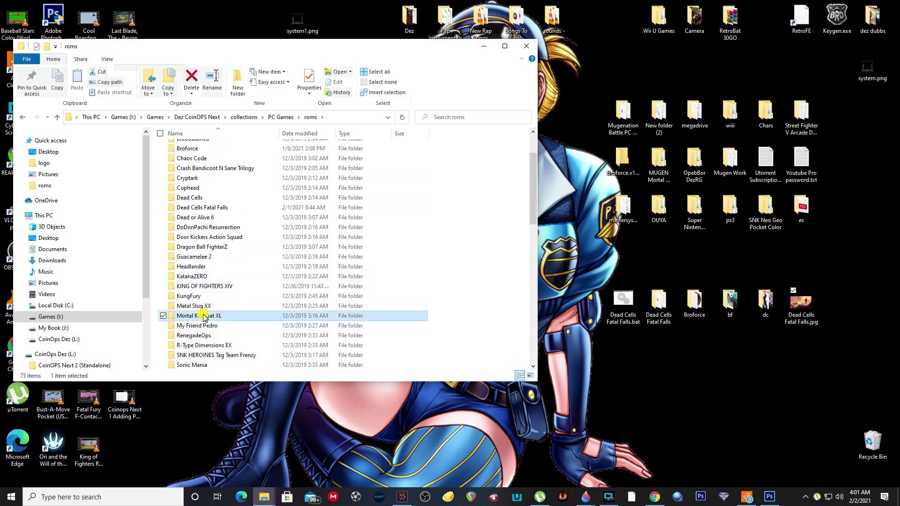
double_click(203, 316)
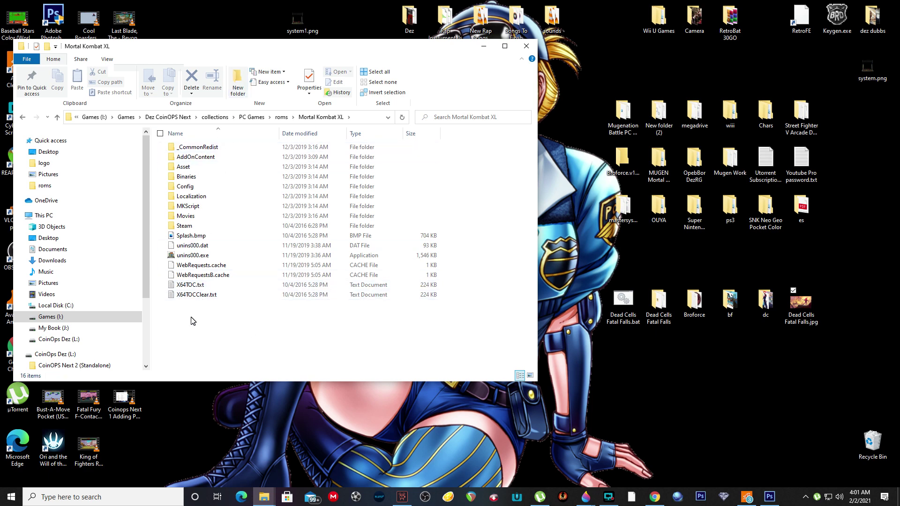
Locate the game executable MK10.exe in the Binaries\Retail subfolder of Mortal Kombat XL
double_click(187, 177)
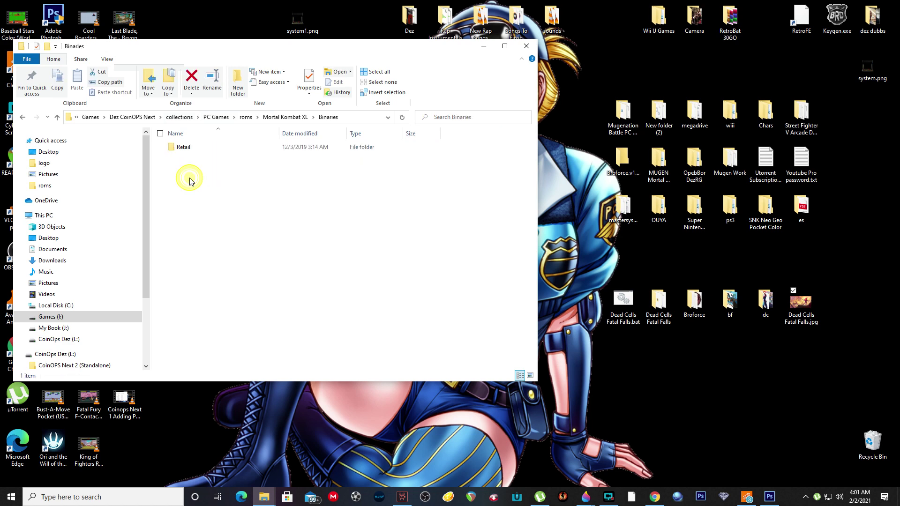
double_click(181, 150)
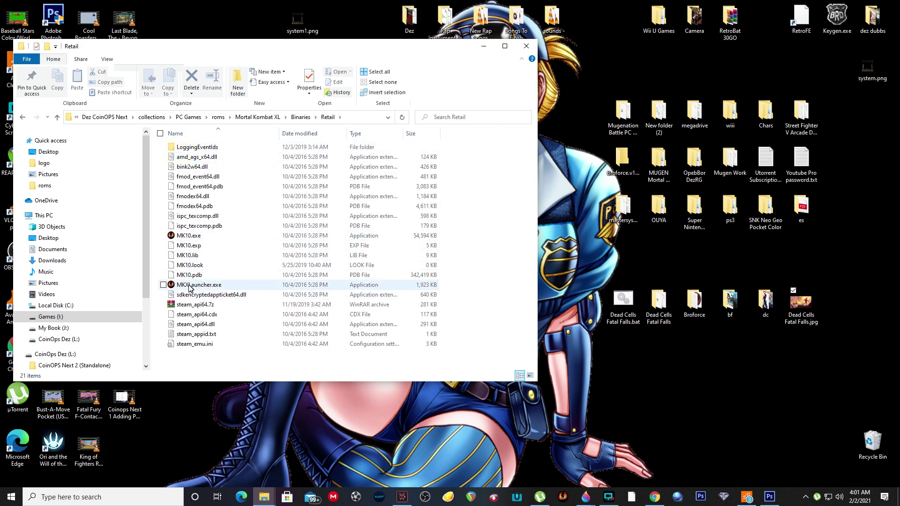
click(187, 236)
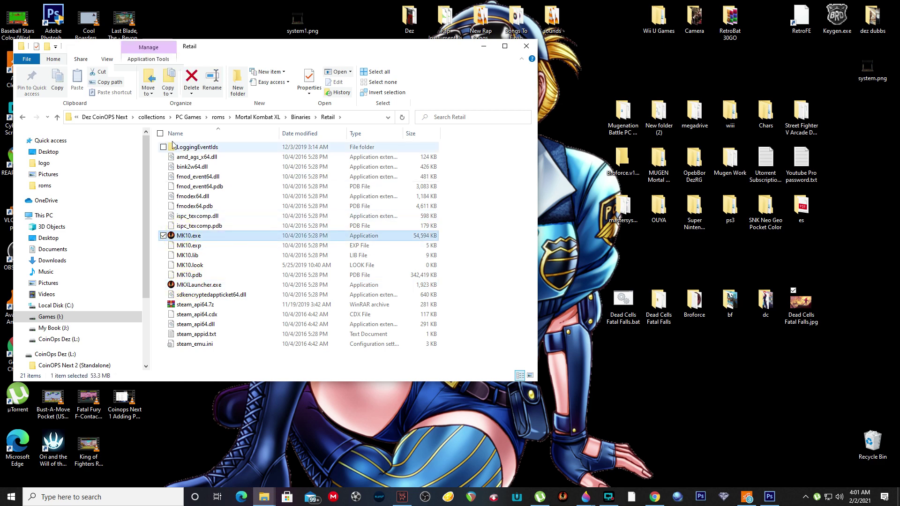
Return to the PC Games roms folder and delete the existing Mortal Kombat XL.bat file
click(22, 117)
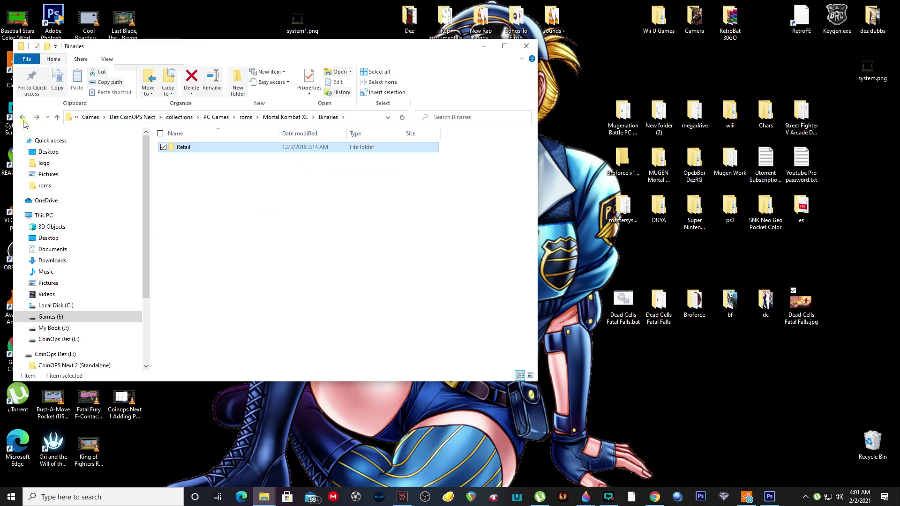
click(22, 118)
click(22, 118)
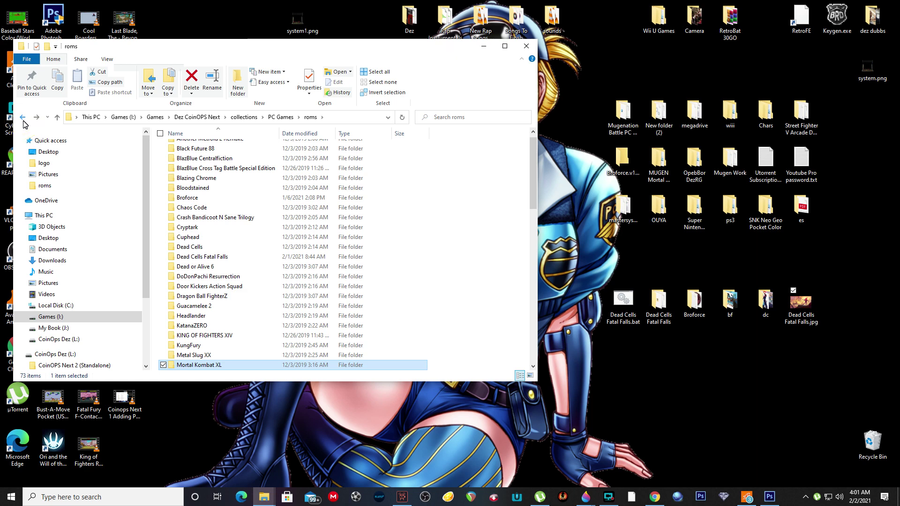
scroll(307, 295, down, 13)
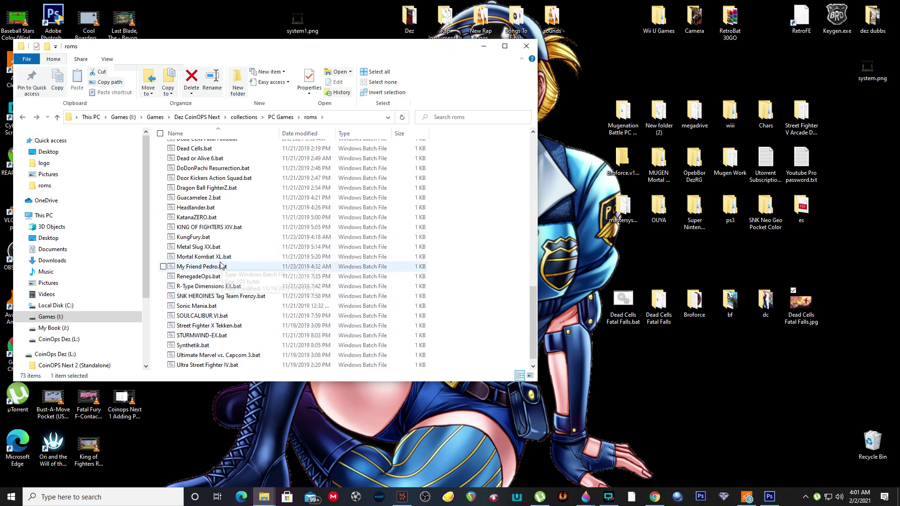
right_click(194, 257)
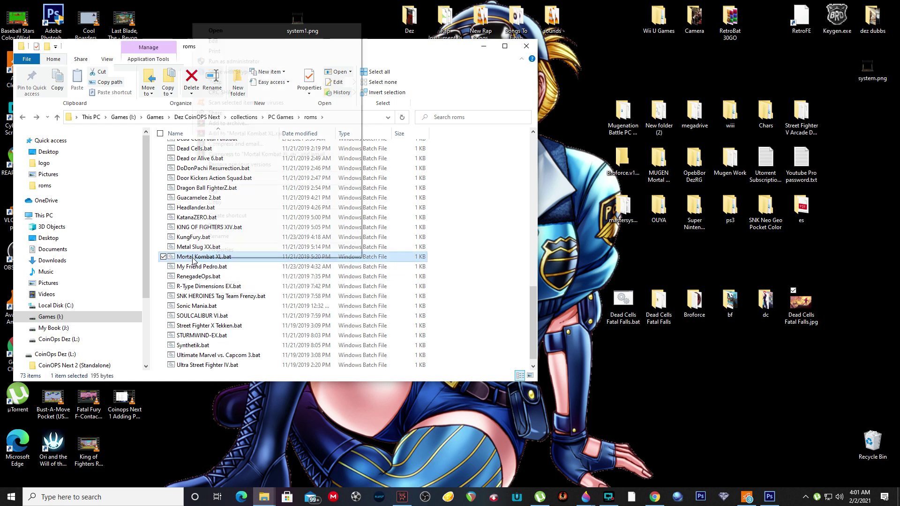
click(220, 226)
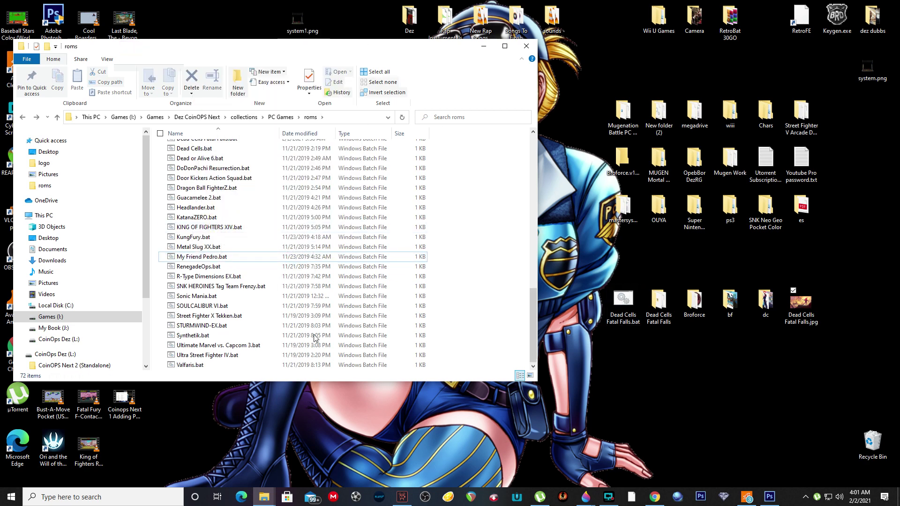
Copy the name of the Mortal Kombat XL folder in the roms folder
scroll(311, 319, up, 5)
scroll(311, 319, up, 13)
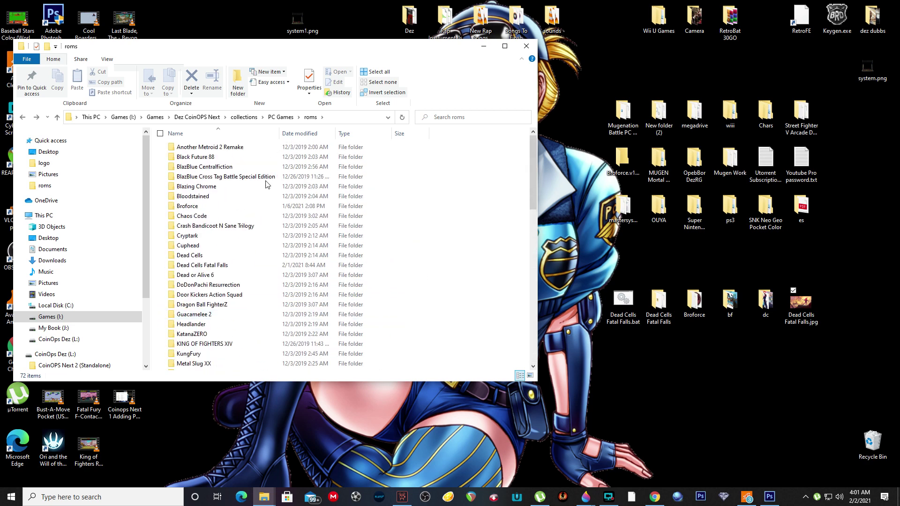
scroll(201, 286, down, 2)
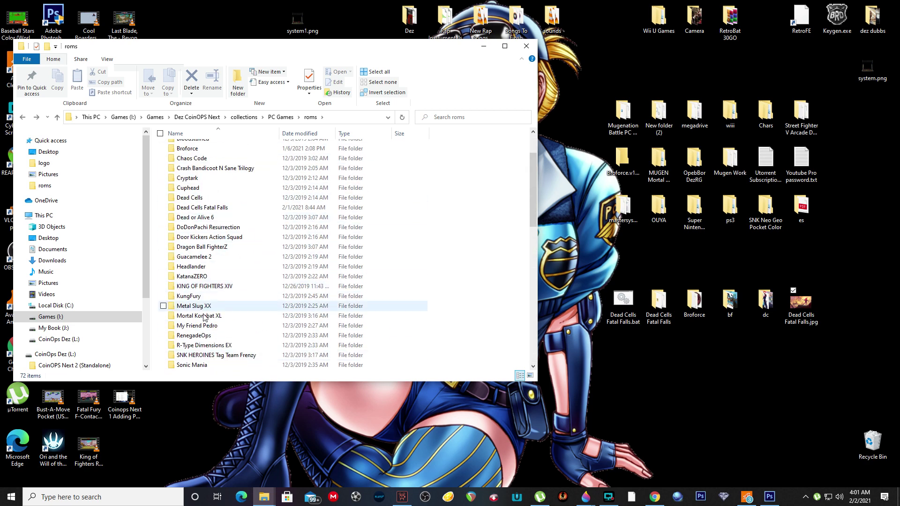
click(204, 319)
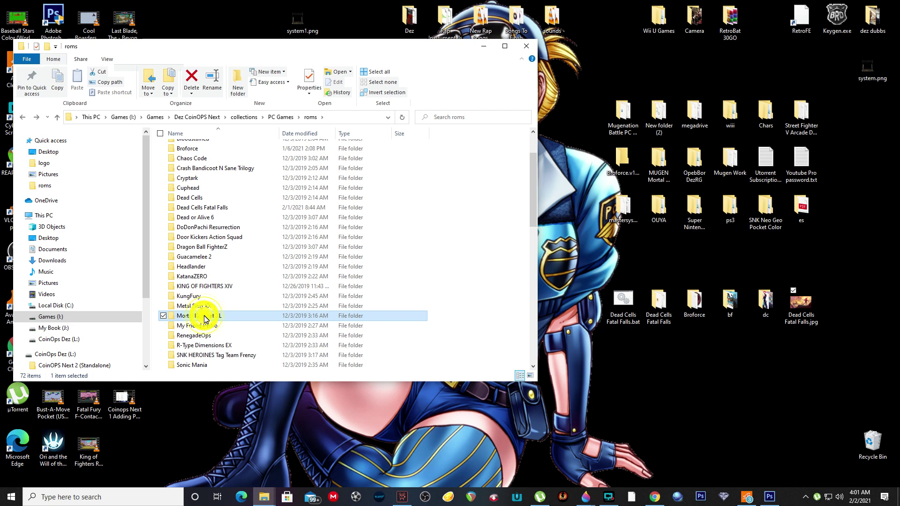
click(204, 319)
right_click(205, 318)
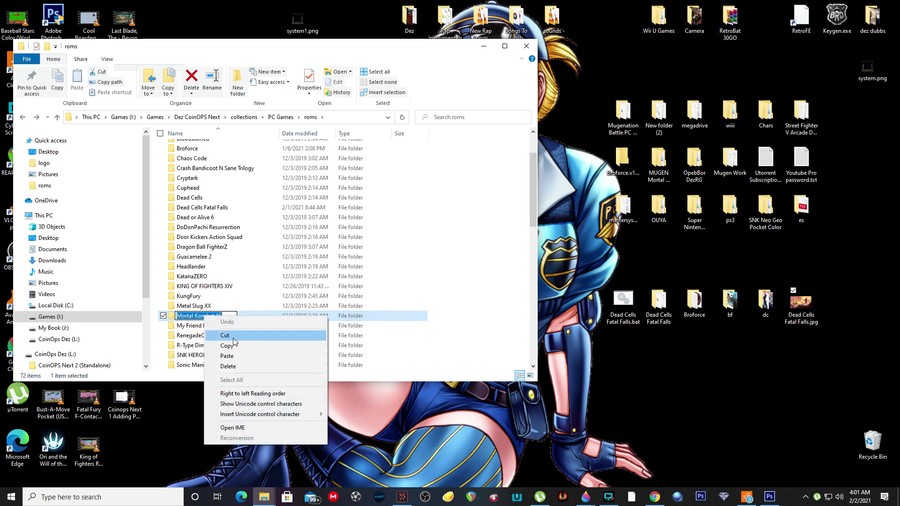
click(229, 347)
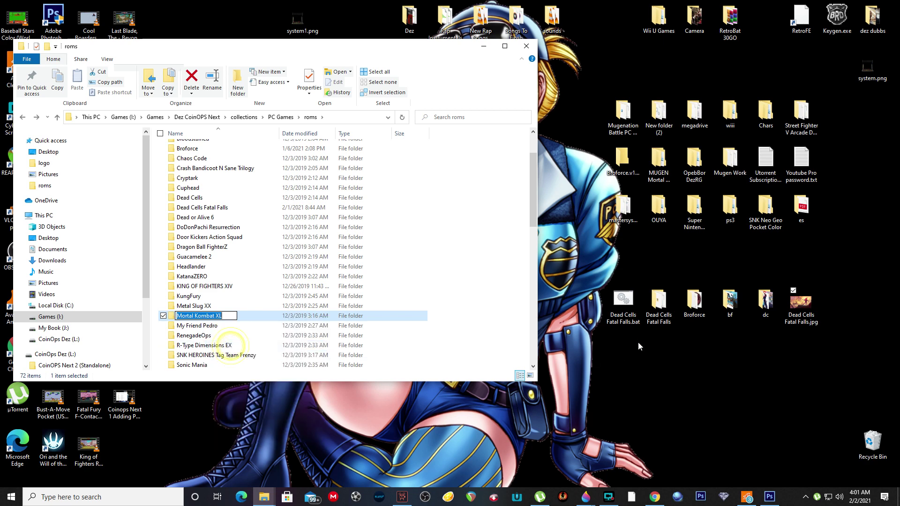
Rename the desktop batch file Dead Cells Fatal Falls.bat as Mortal Kombat XL.bat using the copied folder name
click(616, 317)
click(618, 320)
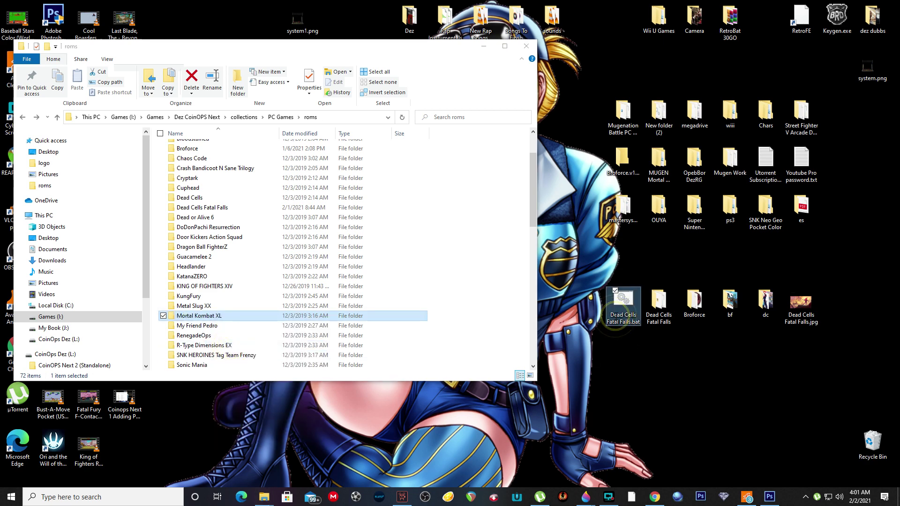
right_click(622, 322)
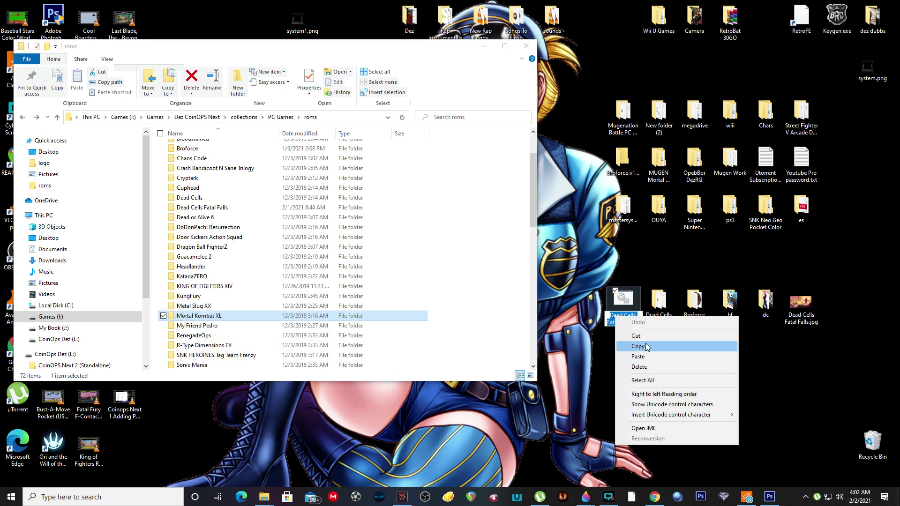
click(644, 360)
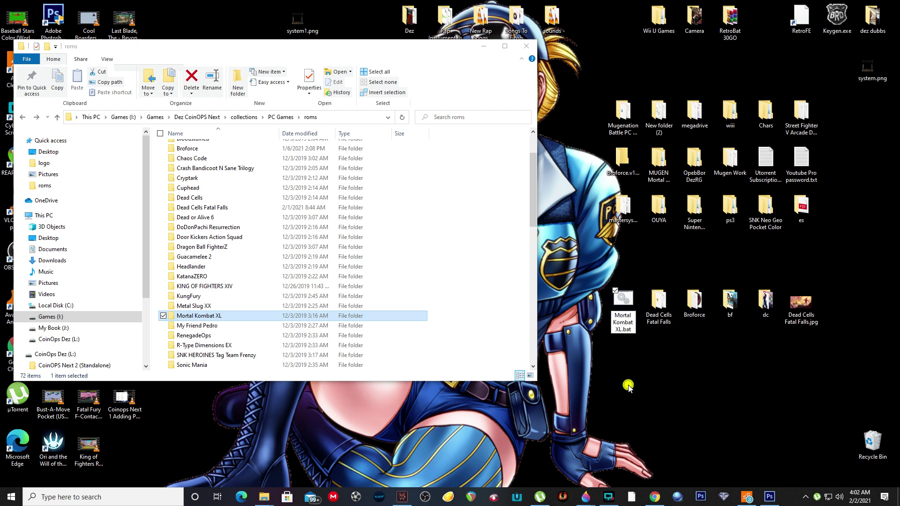
click(628, 384)
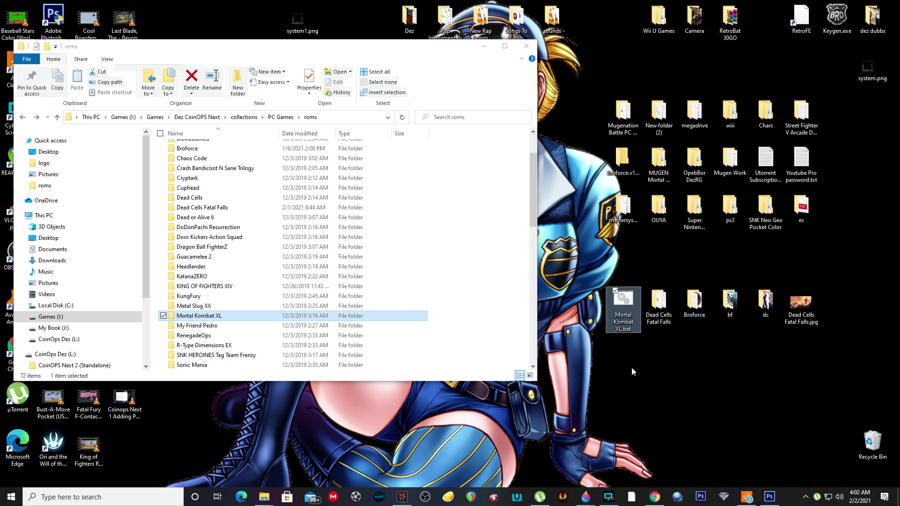
Open Mortal Kombat XL.bat for editing in Notepad and replace Dead Cells Fatal Falls in the GAMEPATH line with Mortal Kombat XL
right_click(621, 299)
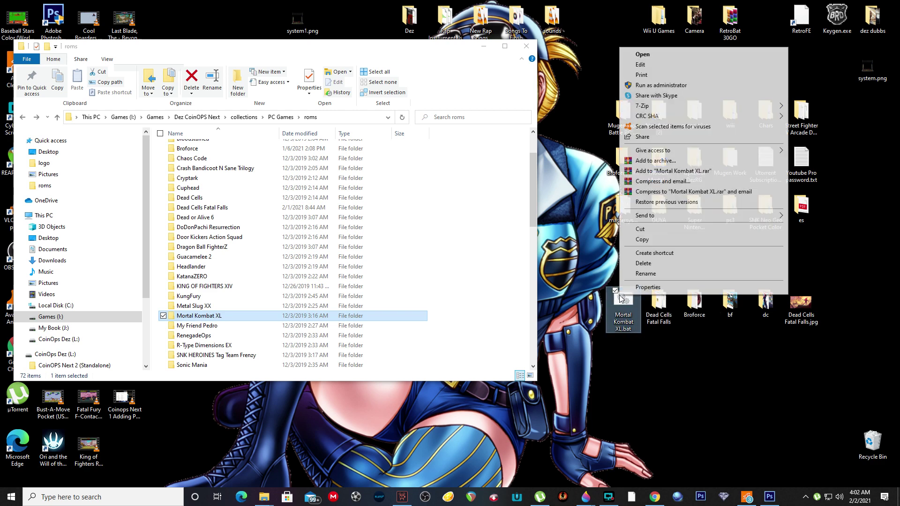
click(643, 68)
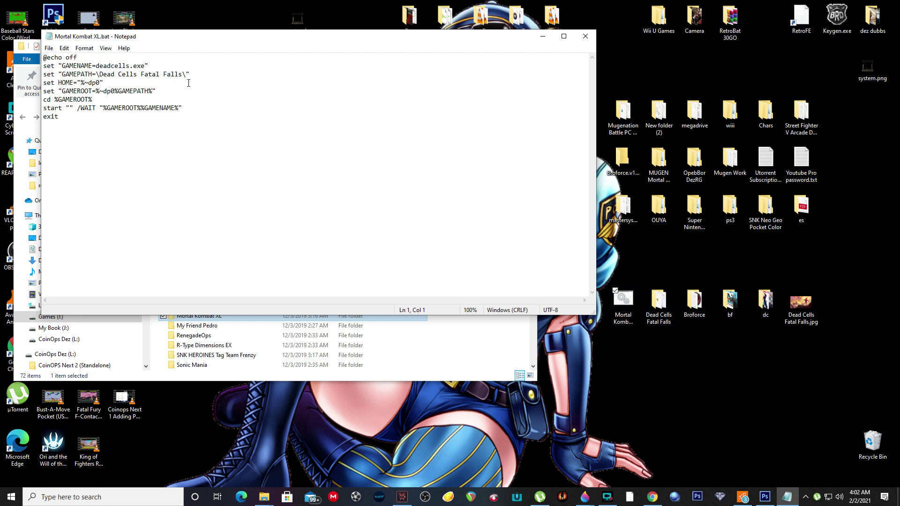
drag(183, 75, 102, 77)
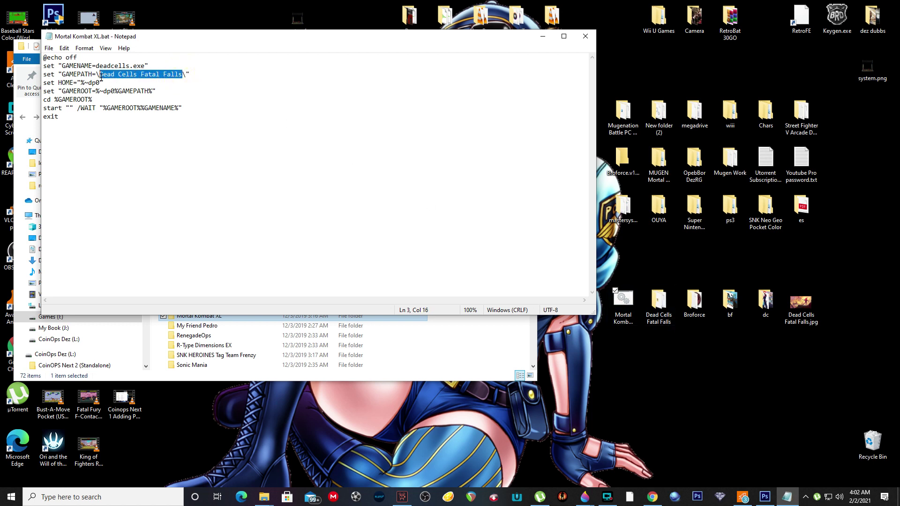
right_click(115, 74)
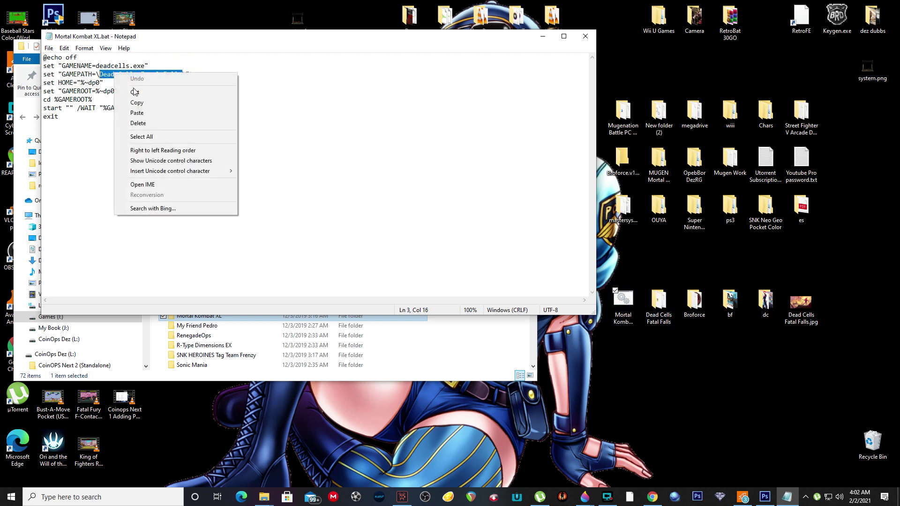
click(150, 114)
drag(231, 37, 549, 138)
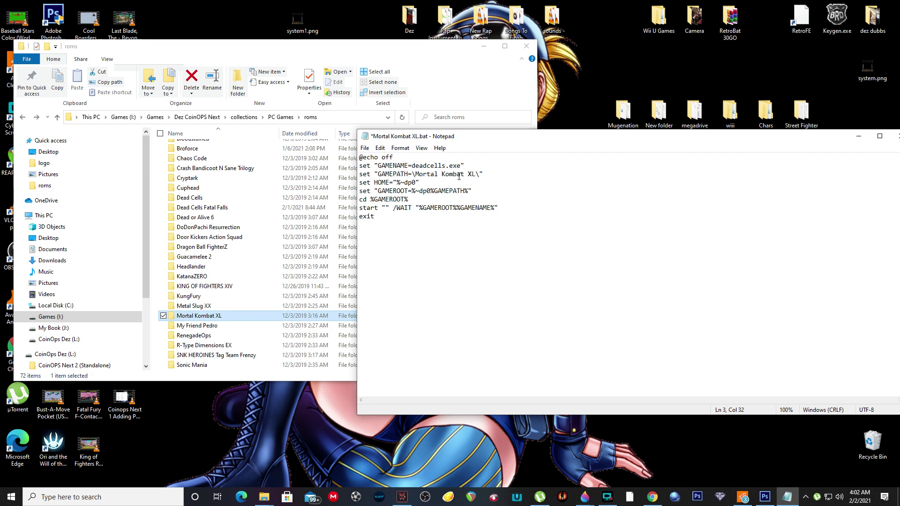
Open the Mortal Kombat XL folder in roms and copy the name of its Binaries subfolder
click(196, 319)
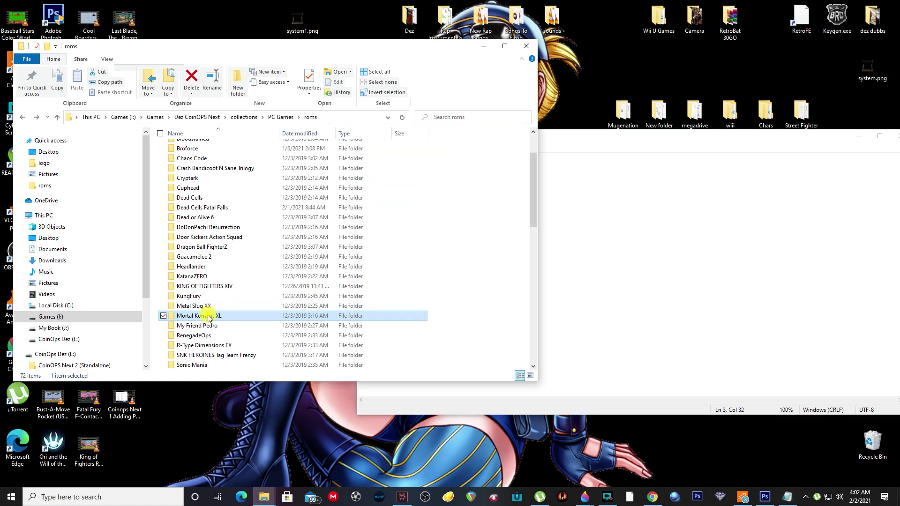
double_click(196, 319)
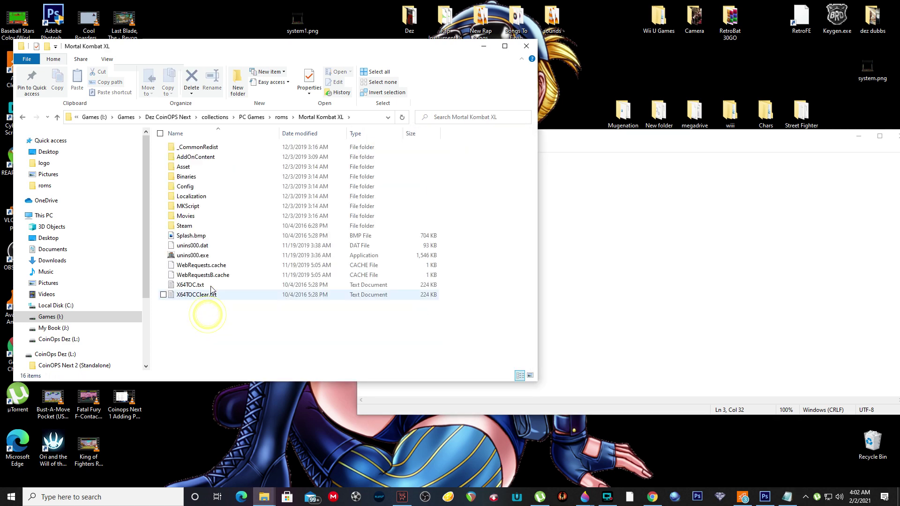
click(186, 180)
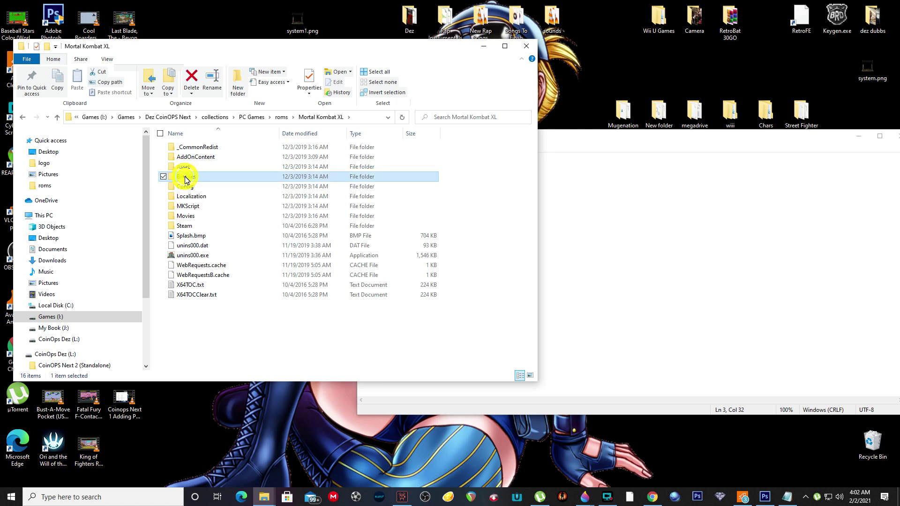
right_click(186, 178)
click(218, 209)
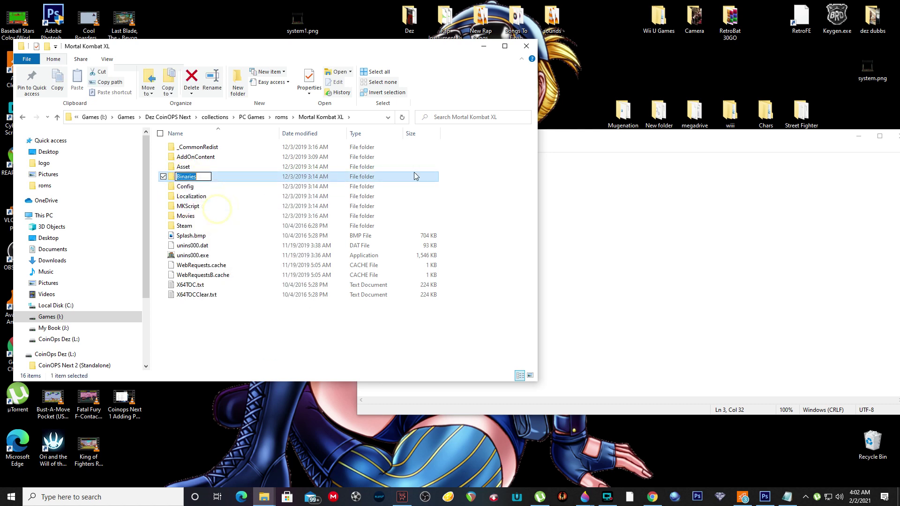
Insert Binaries after Mortal Kombat XL in the batch file's GAMEPATH line, adding a backslash before and after it
click(596, 137)
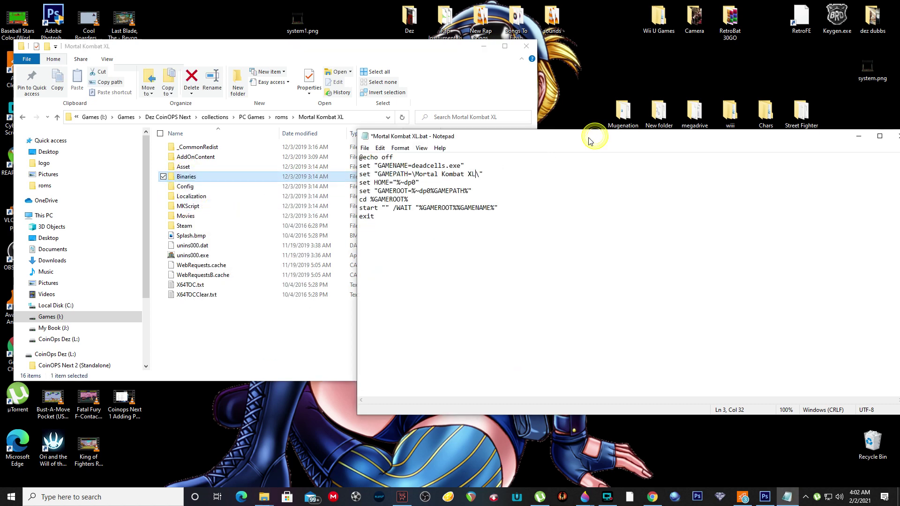
click(479, 174)
click(479, 174)
text(\)
right_click(479, 174)
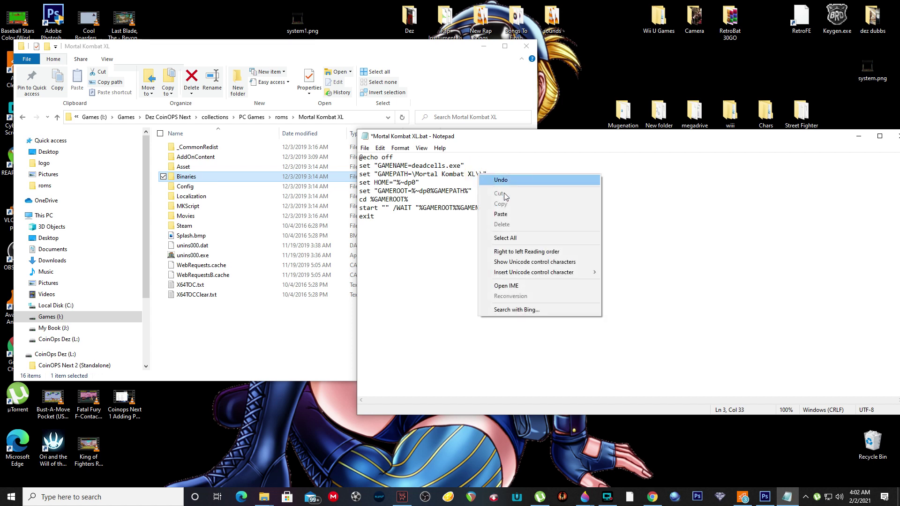
click(503, 214)
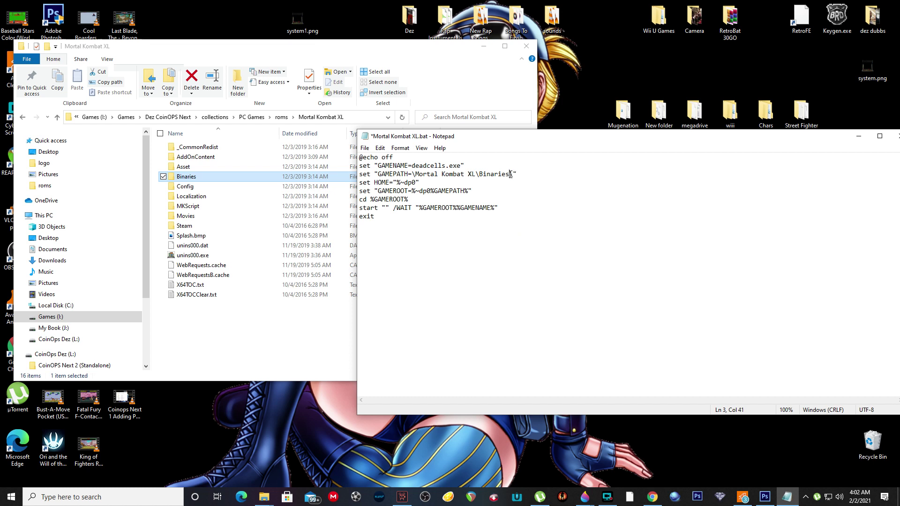
click(513, 175)
Copy the Retail subfolder's name from the Binaries folder and paste it into GAMEPATH, making it \Mortal Kombat XL\Binaries\Retail\
double_click(190, 177)
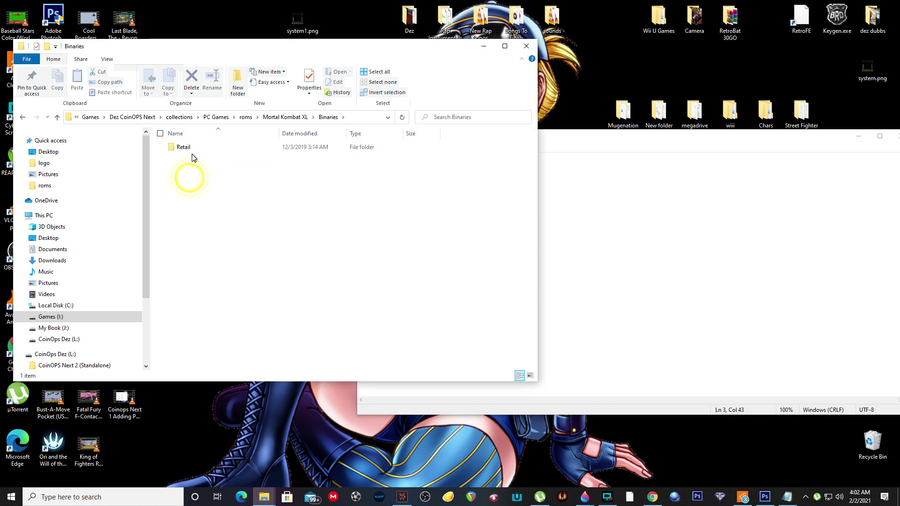
click(185, 148)
click(188, 148)
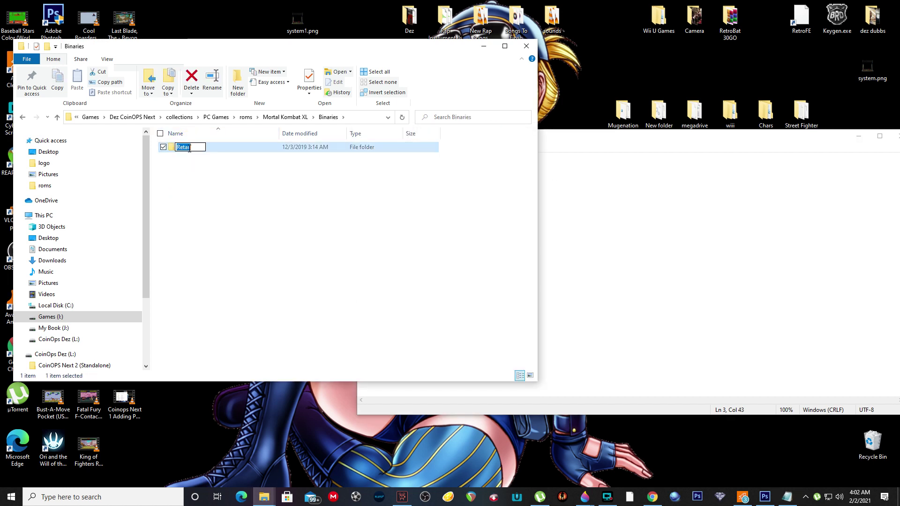
right_click(189, 148)
click(231, 180)
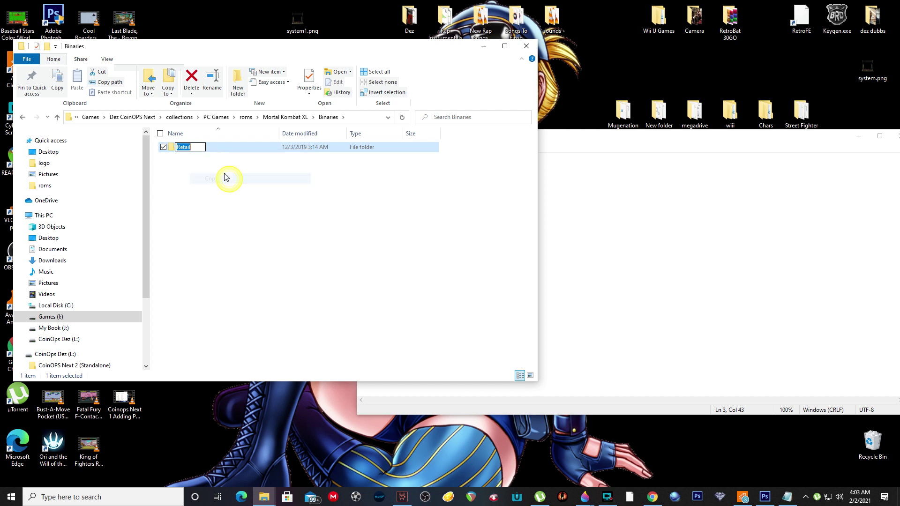
click(637, 141)
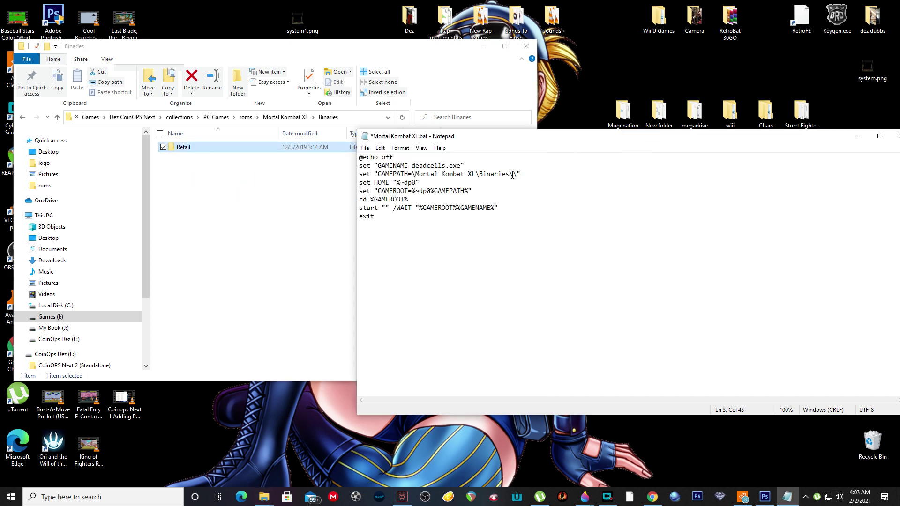
right_click(512, 174)
click(532, 212)
Open the Retail folder and copy the base name of the game executable MK10.exe
click(216, 220)
click(185, 148)
double_click(186, 148)
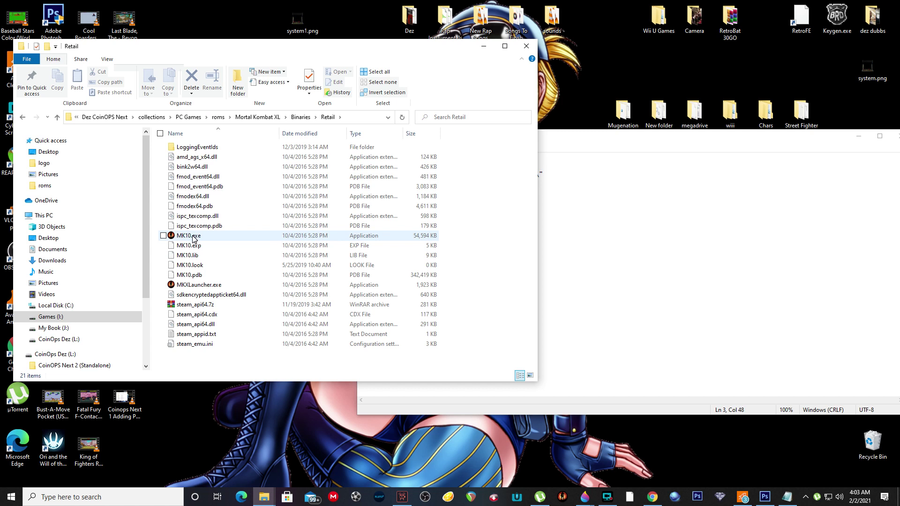
click(193, 237)
click(193, 237)
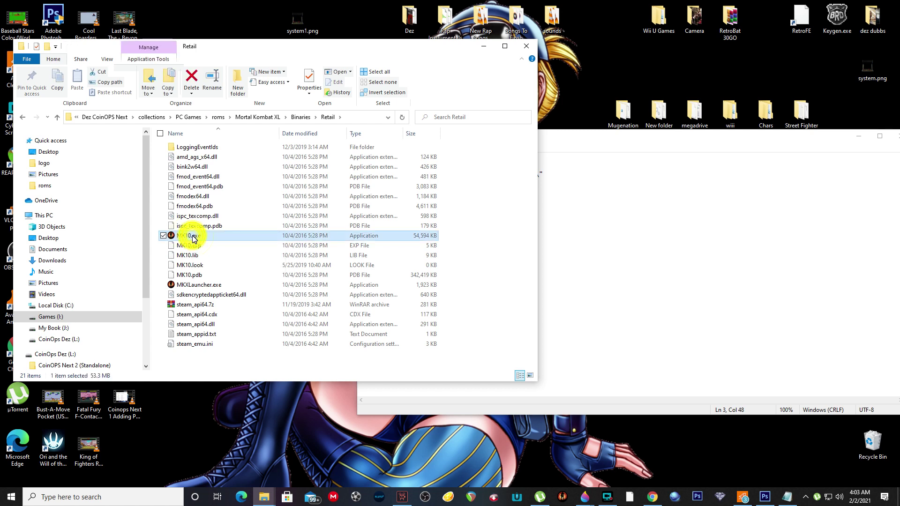
right_click(194, 235)
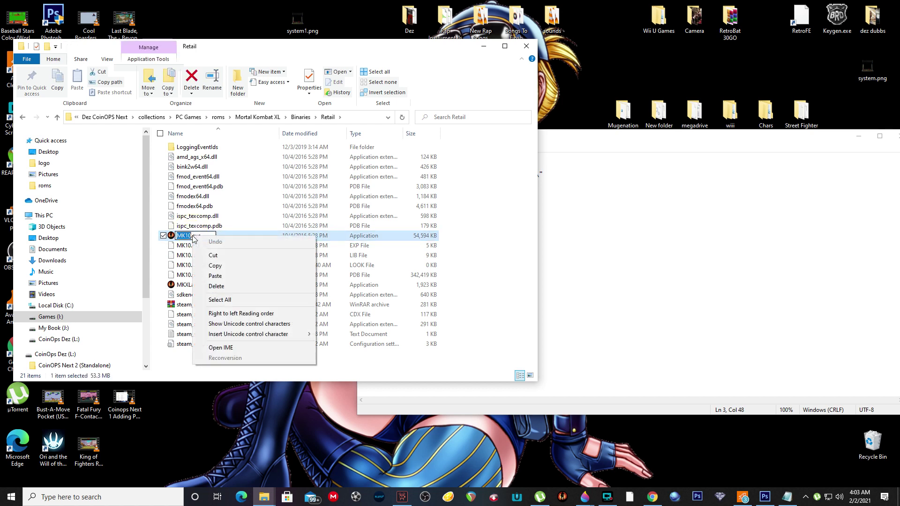
click(220, 266)
Replace deadcells in the batch file's GAMENAME line with the copied executable name, making it MK10.exe
click(556, 138)
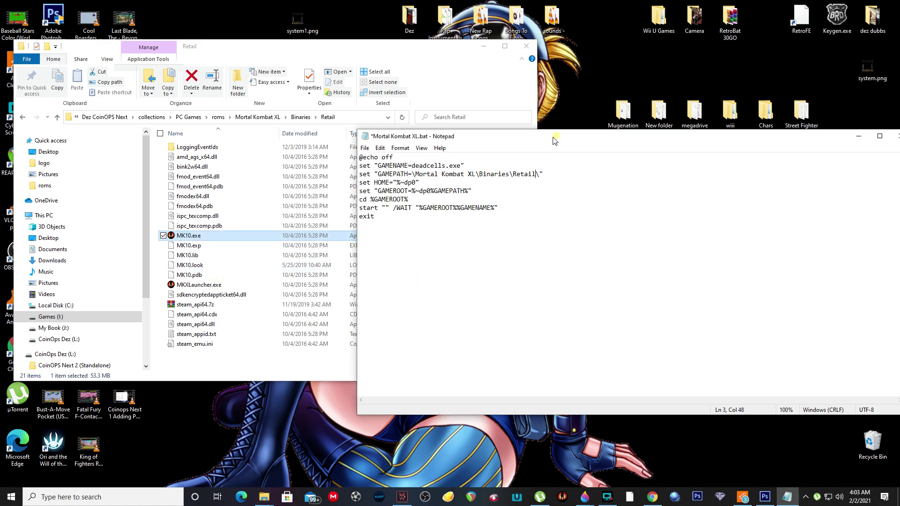
drag(446, 165, 420, 167)
right_click(417, 165)
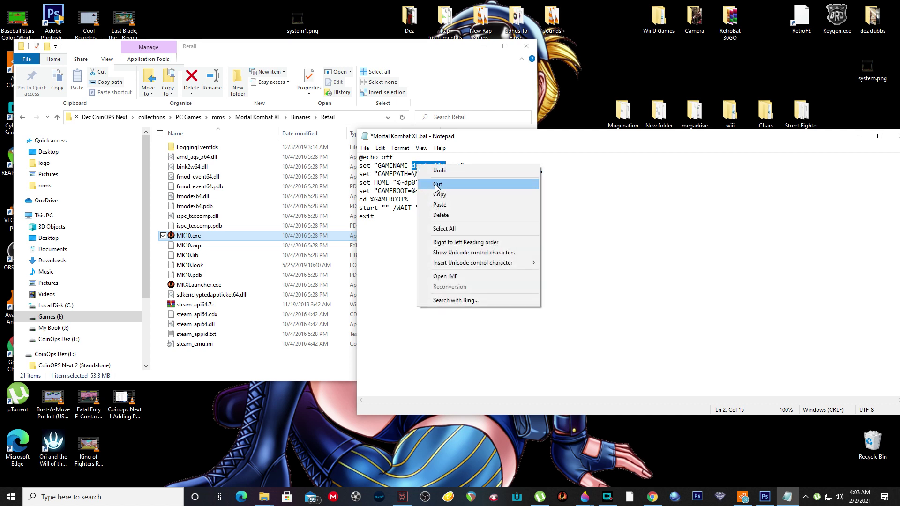
click(443, 206)
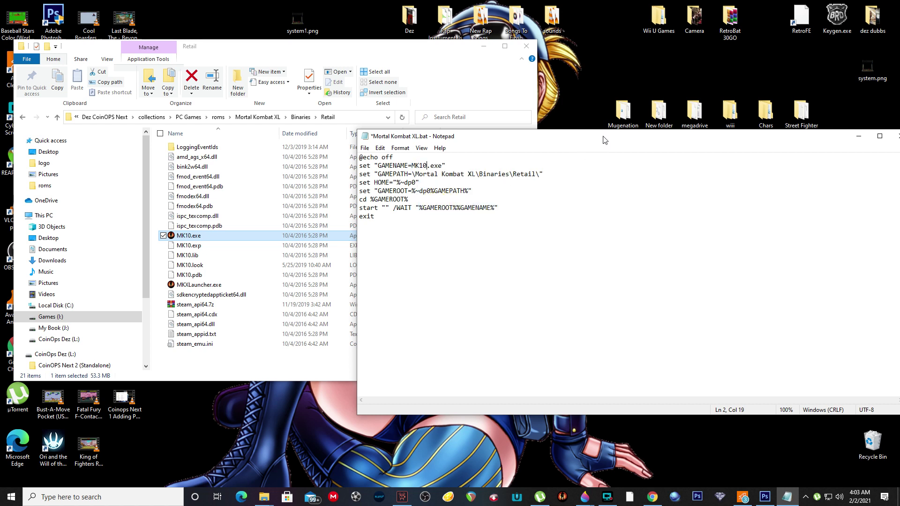
Close the Mortal Kombat XL batch file and save its changes
drag(604, 140, 558, 135)
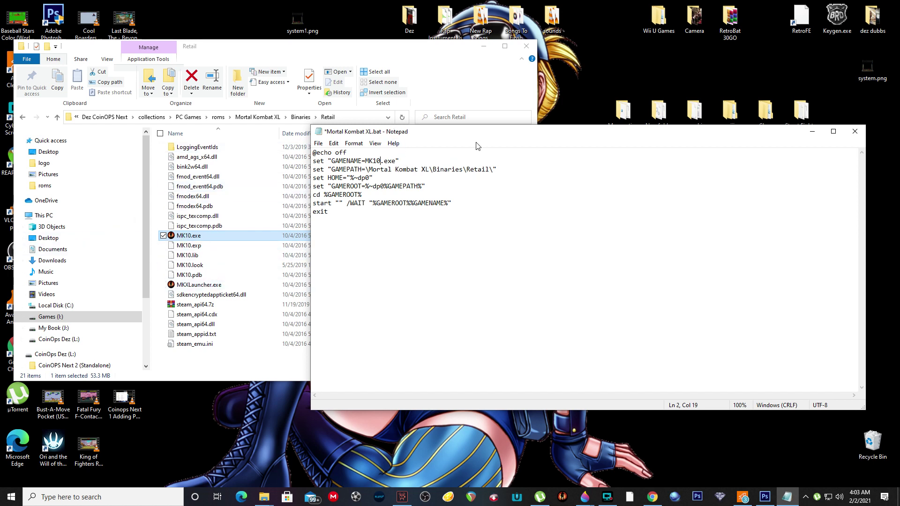
drag(678, 136, 542, 119)
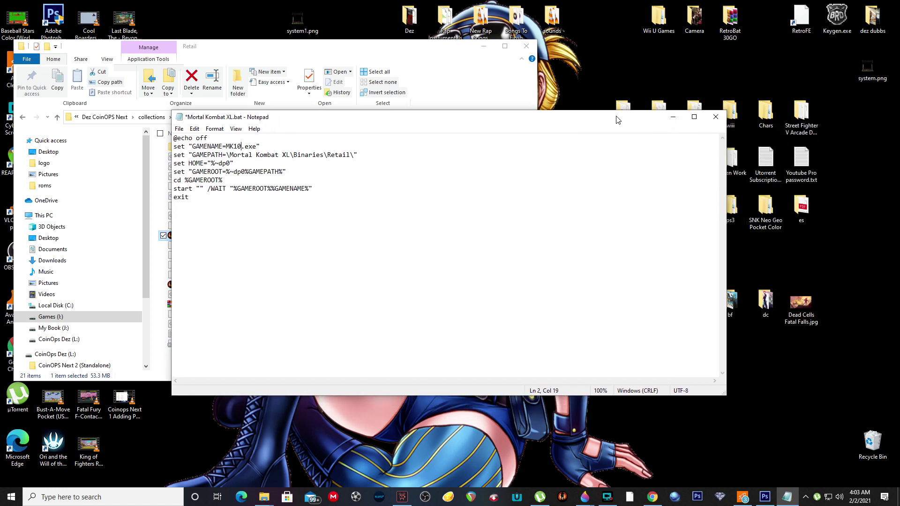
click(715, 117)
click(423, 255)
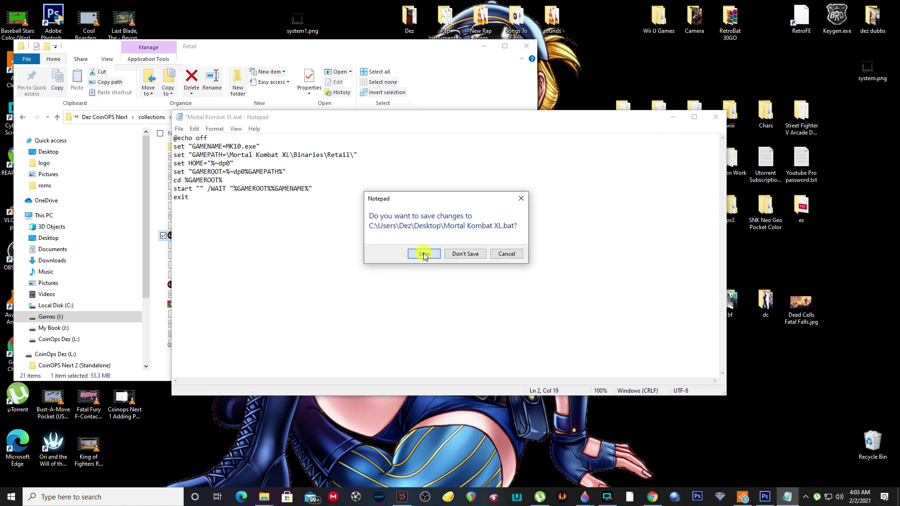
Go back up to the PC Games roms folder and move Mortal Kombat XL.bat from the desktop into it
click(21, 118)
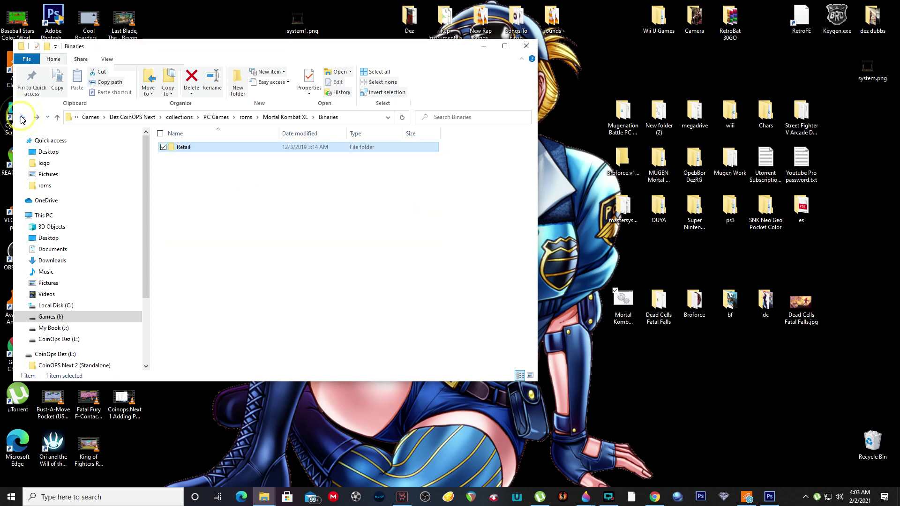
click(21, 118)
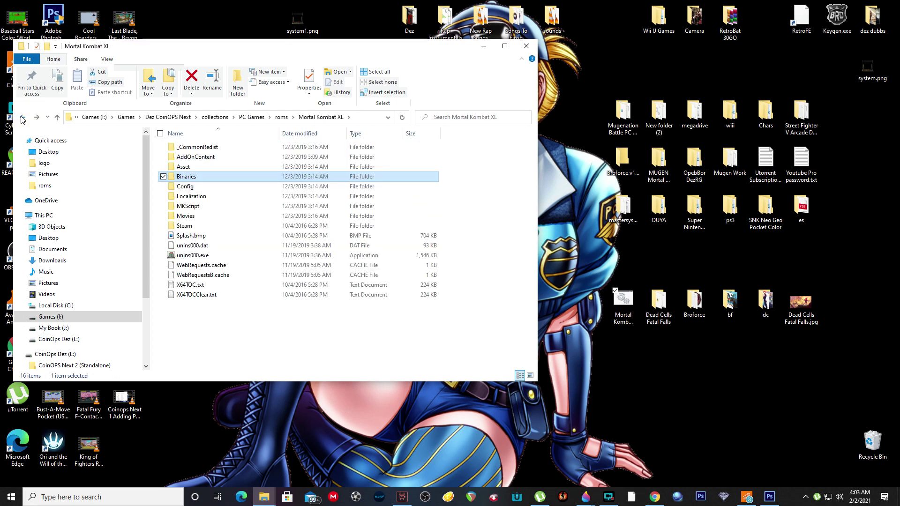
click(21, 118)
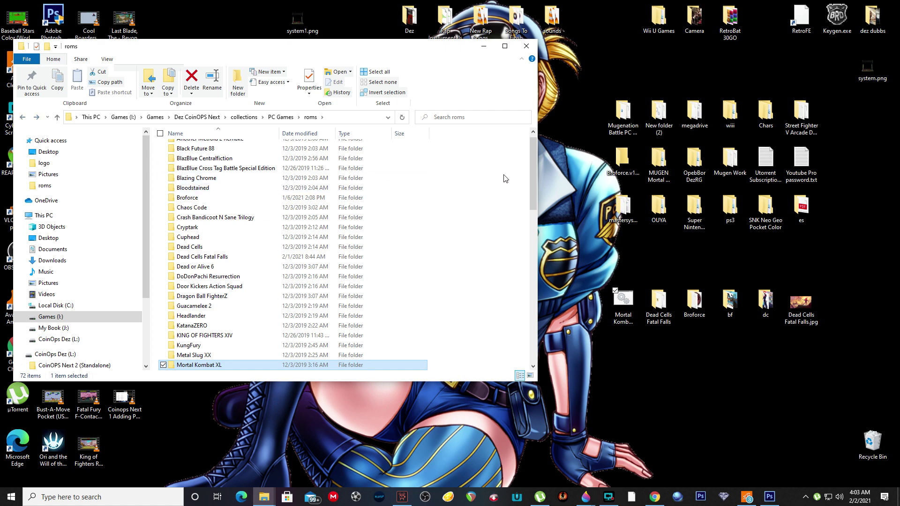
scroll(488, 207, down, 13)
drag(624, 301, 526, 311)
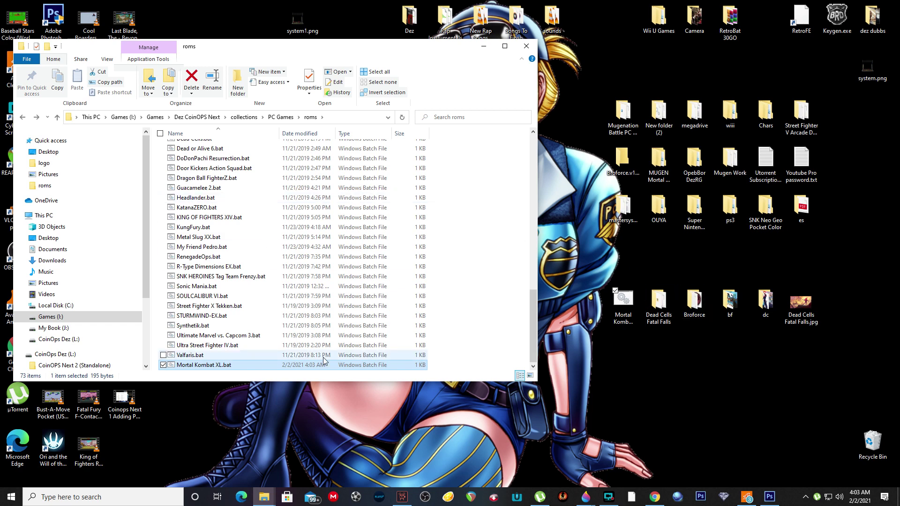
scroll(281, 235, up, 5)
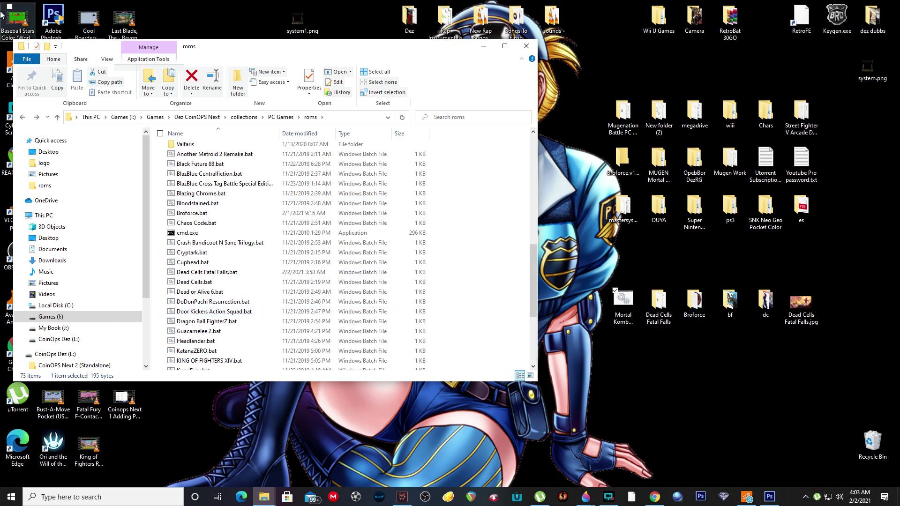
Return to the Dez CoinOPS Next folder and launch CoinOPS.exe
click(21, 120)
click(21, 120)
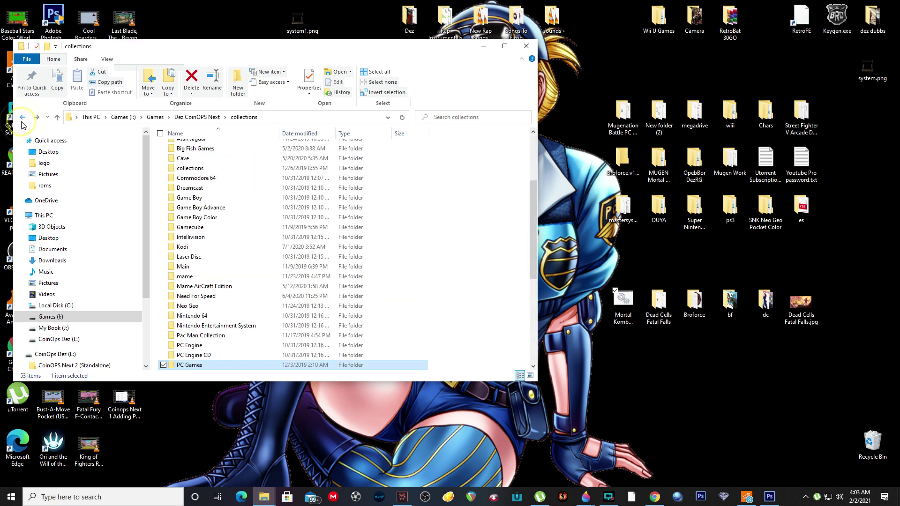
click(22, 120)
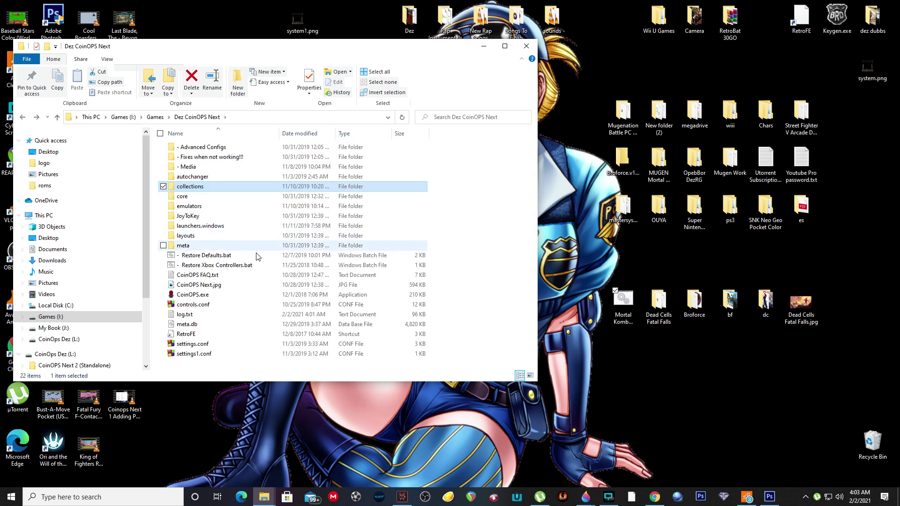
click(191, 295)
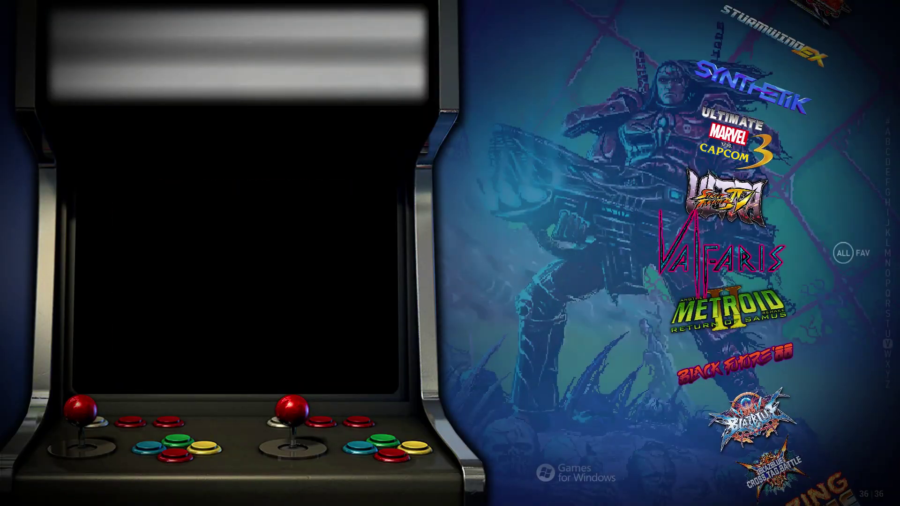
Browse backward through the Games for Windows list from Valfaris to the Mortal Kombat XL entry
key(Up)
key(Up)
key(Up)
key(Up)
key(Up)
key(Up)
key(Up)
key(Up)
key(Up)
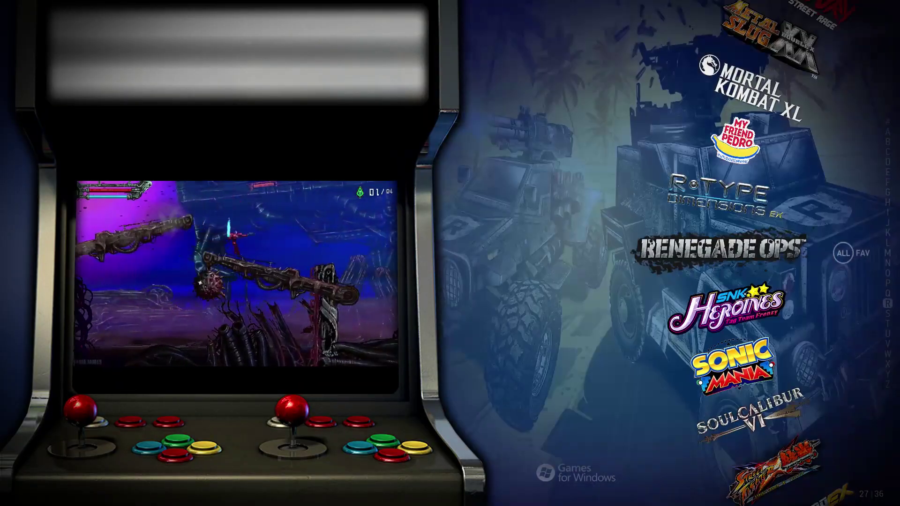
key(Up)
key(Up)
key(Up)
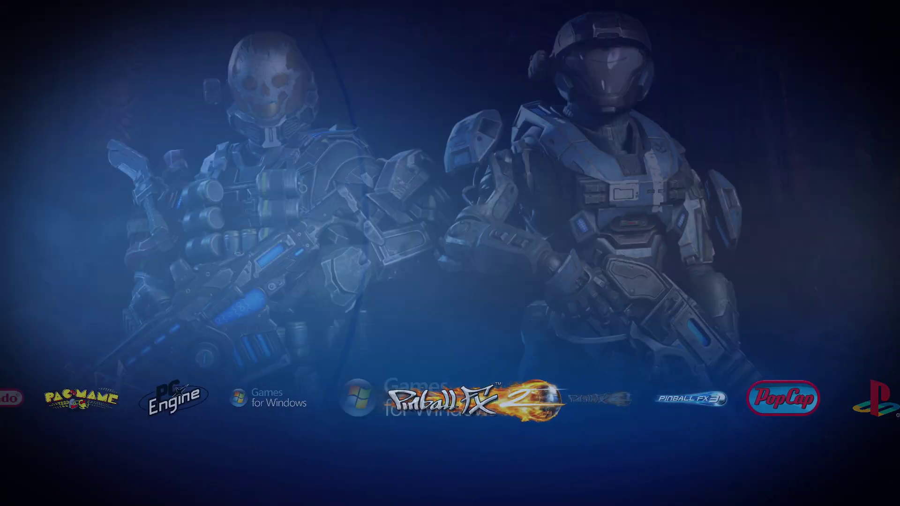
Reopen the Games for Windows collection and browse forward past the list's end to the Dead Cells Fatal Falls entry
key(Return)
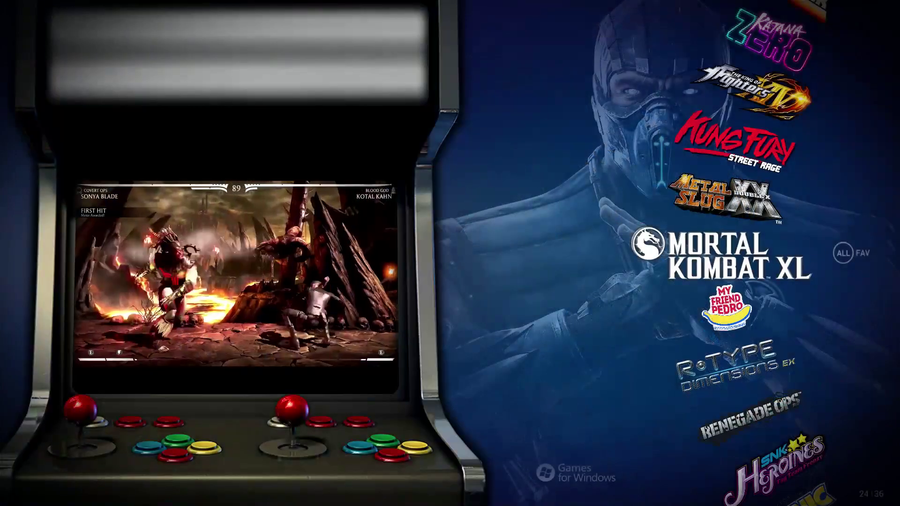
key(Down)
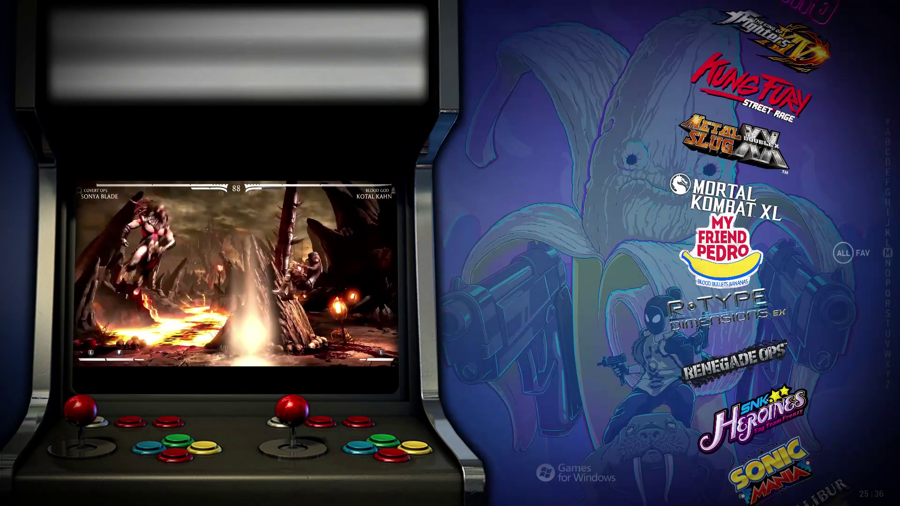
key(Down)
key(Down)
key(Down)
key(Down)
key(Down)
key(Down)
key(Down)
key(Down)
key(Down)
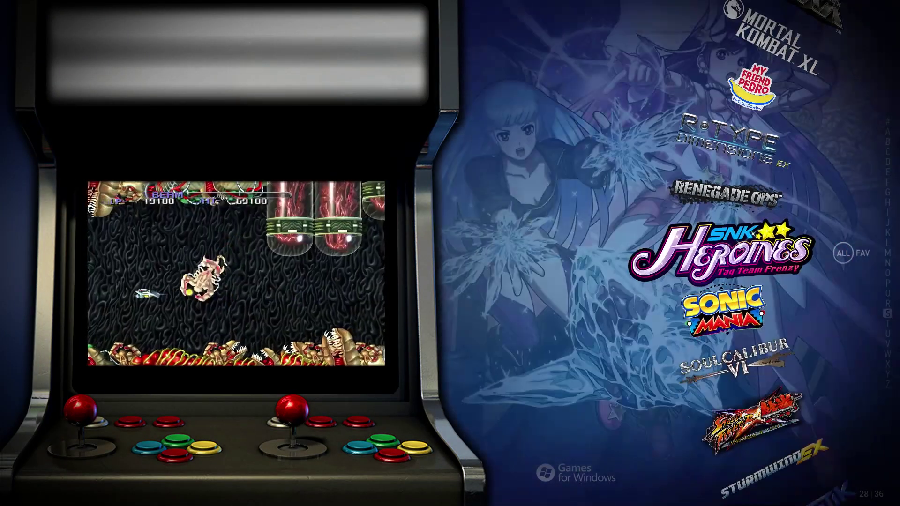
key(Down)
key(Down)
key(Down)
key(Down)
key(Down)
key(Down)
key(Down)
key(Down)
key(Down)
key(Down)
key(Down)
key(Down)
key(Down)
key(Down)
key(Down)
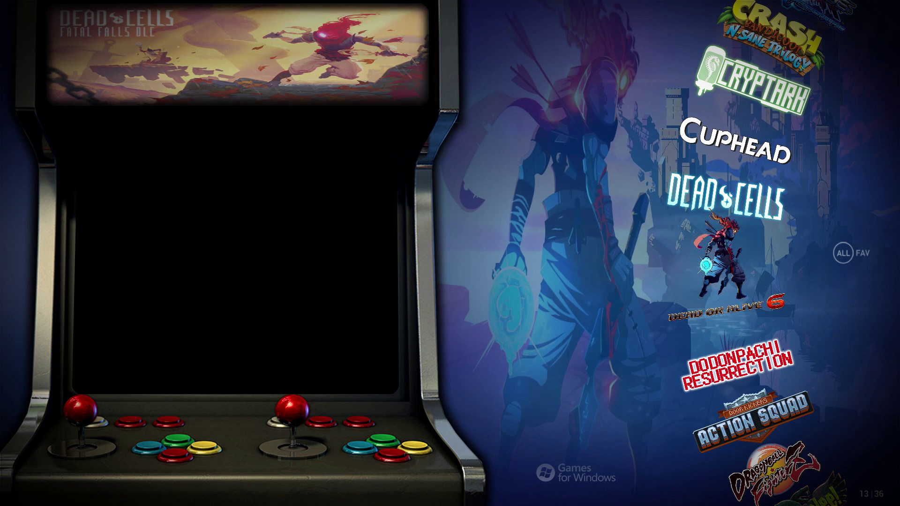
Leave the Games for Windows list and browse the collection menu toward the Pinball FX collections
key(Escape)
key(Right)
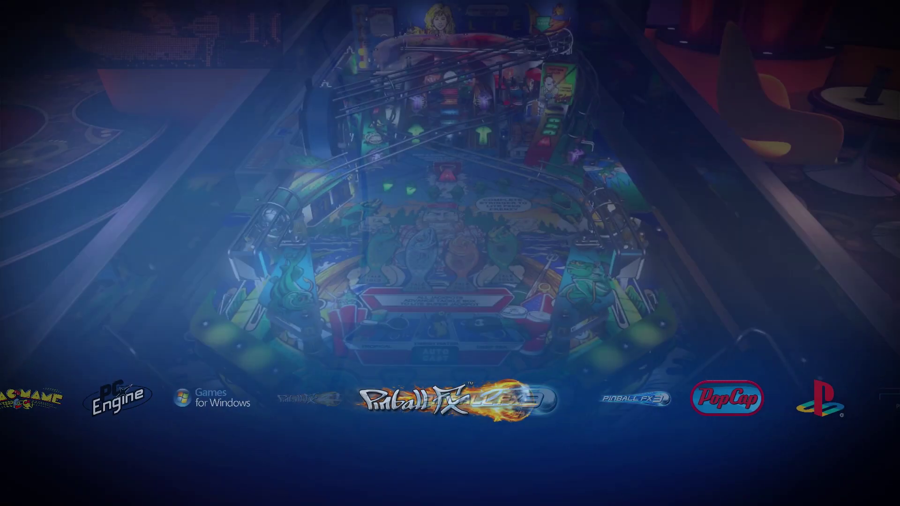